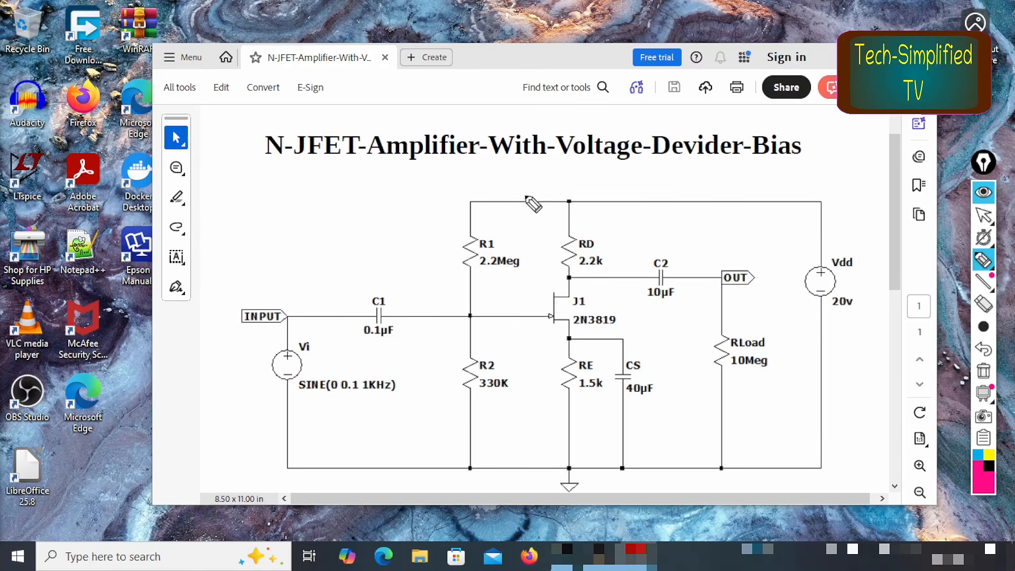
Step: Mark up the circuit diagram in pink: circle and tick the JFET bias network, underline the sine source and output, and circle RLoad
mouse_move(595, 182)
left_mouse_down()
mouse_move(535, 177)
mouse_move(447, 221)
mouse_move(456, 459)
mouse_move(576, 482)
mouse_move(614, 441)
mouse_move(623, 219)
mouse_move(580, 173)
left_mouse_up()
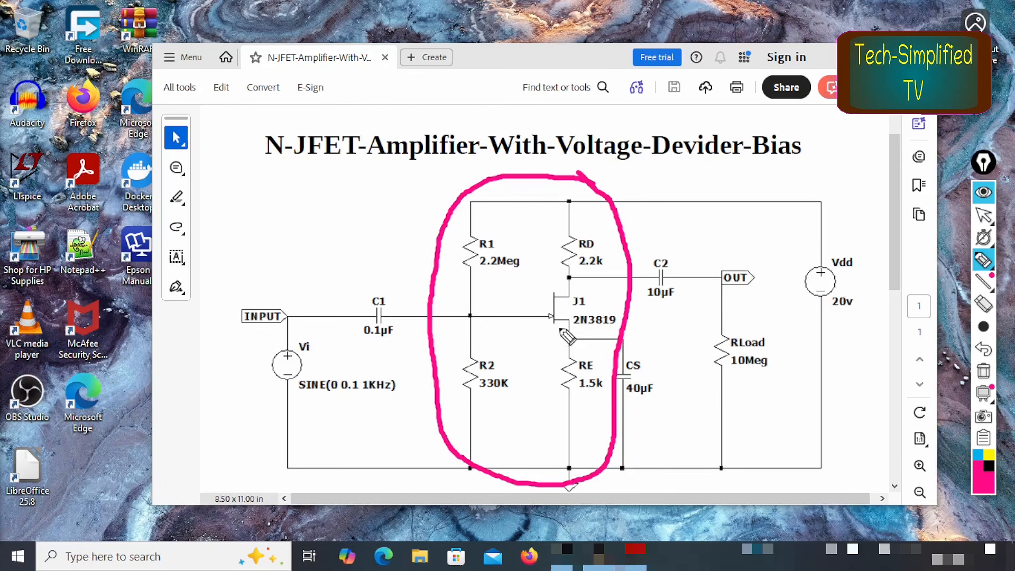
mouse_move(513, 223)
left_mouse_down()
mouse_move(541, 244)
mouse_move(616, 199)
left_mouse_up()
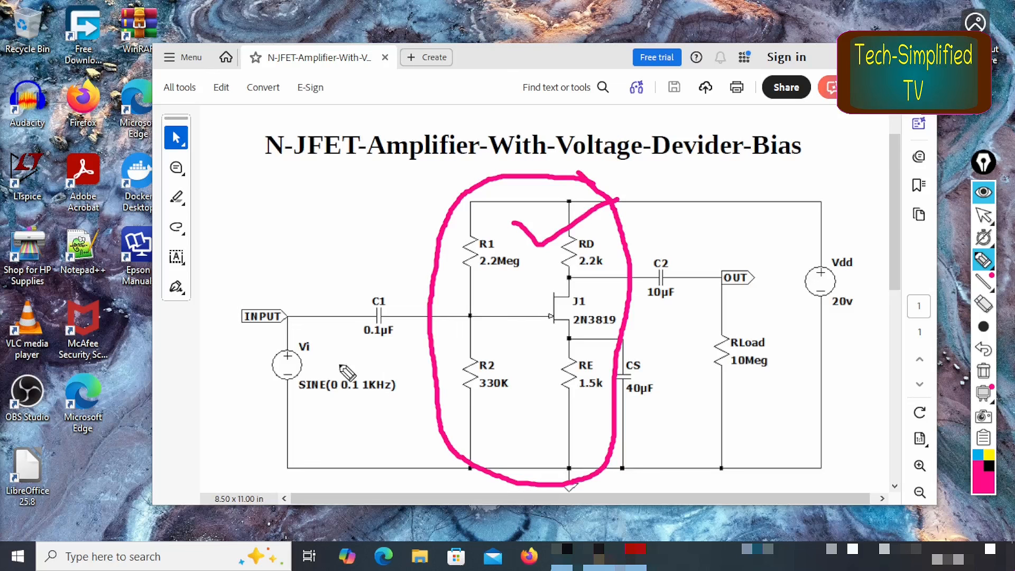
left_click_drag(257, 405, 430, 402)
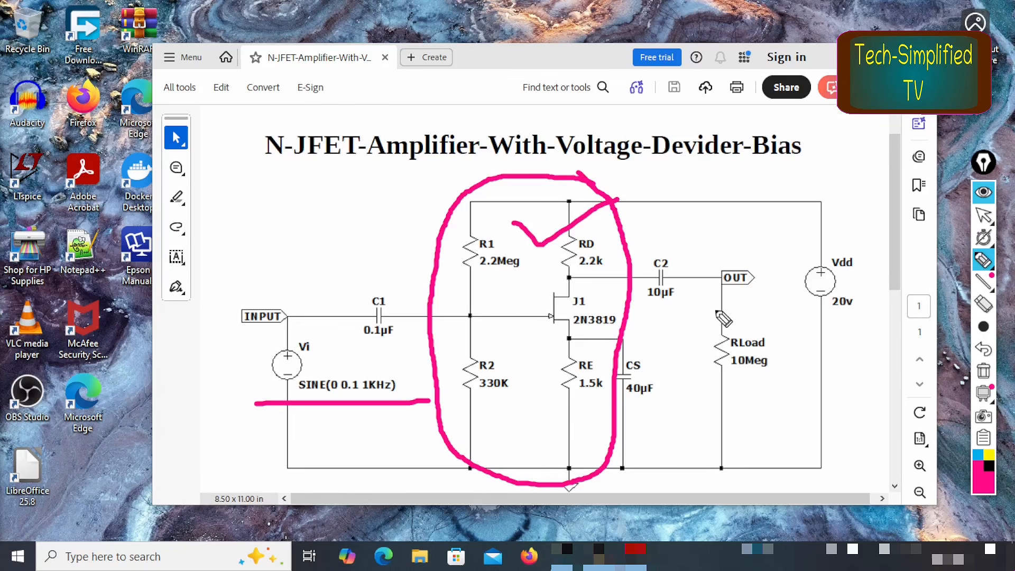
left_click_drag(691, 304, 764, 287)
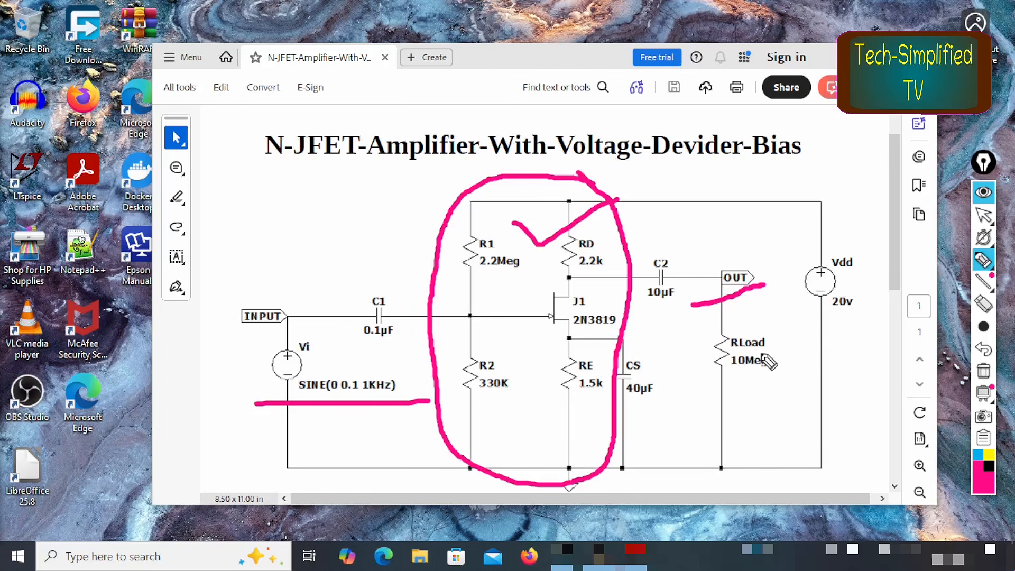
mouse_move(776, 354)
left_mouse_down()
mouse_move(679, 366)
mouse_move(774, 378)
mouse_move(780, 340)
left_mouse_up()
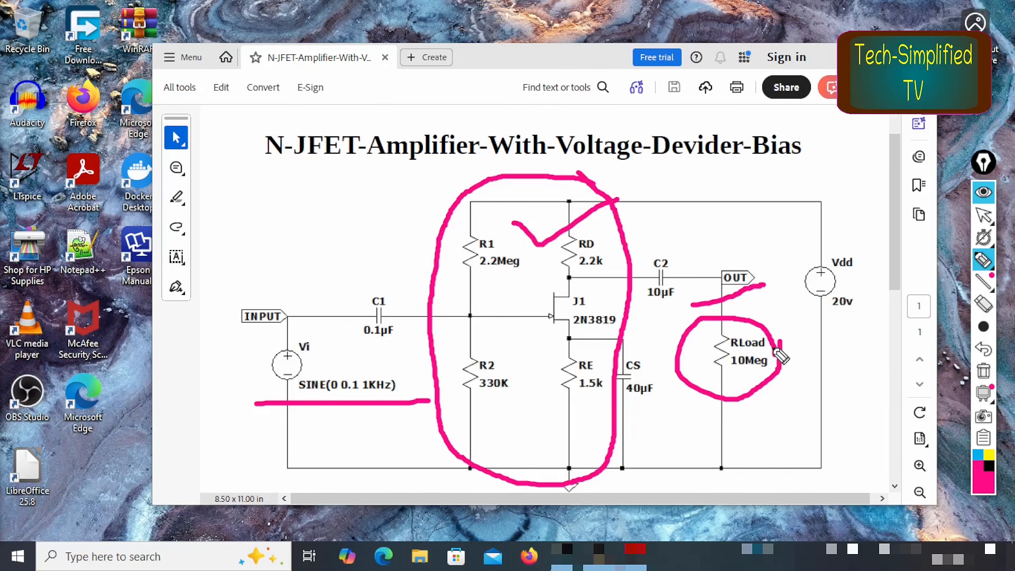
Step: Leave the annotated PDF, switch to LTspice and create a new blank schematic
key("ctrl+shift+1")
left_click(922, 56)
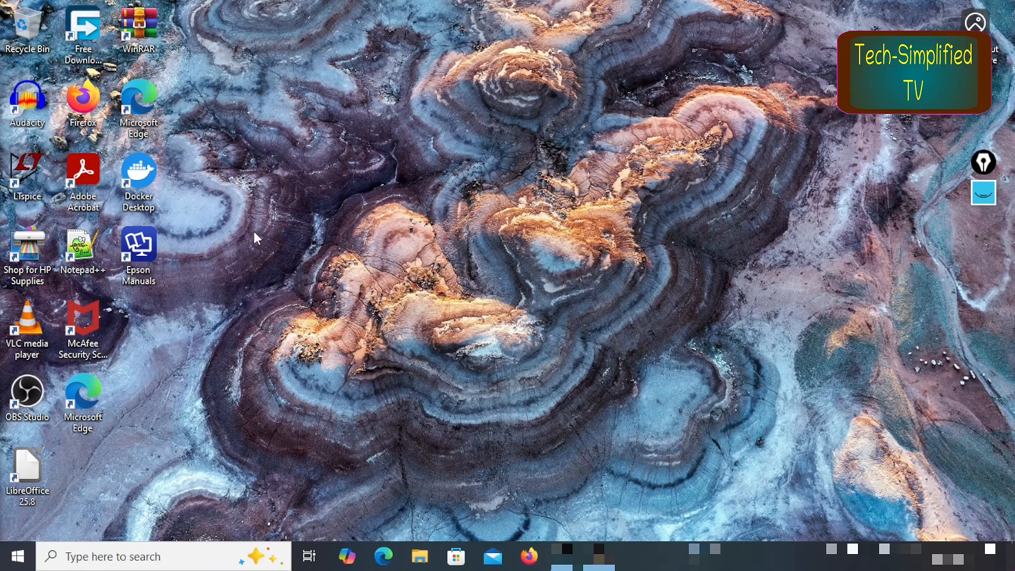
double_click(28, 172)
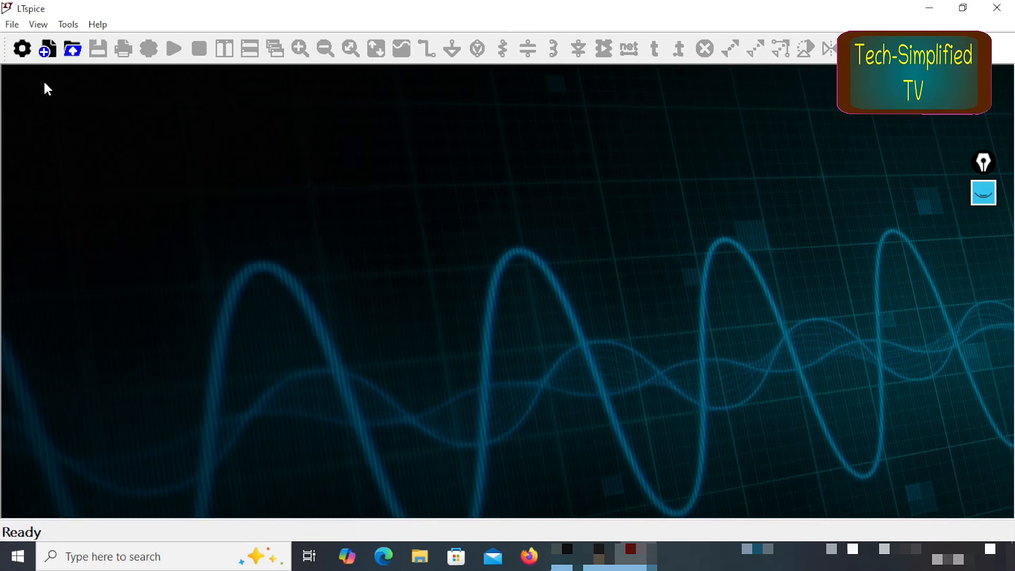
left_click(48, 53)
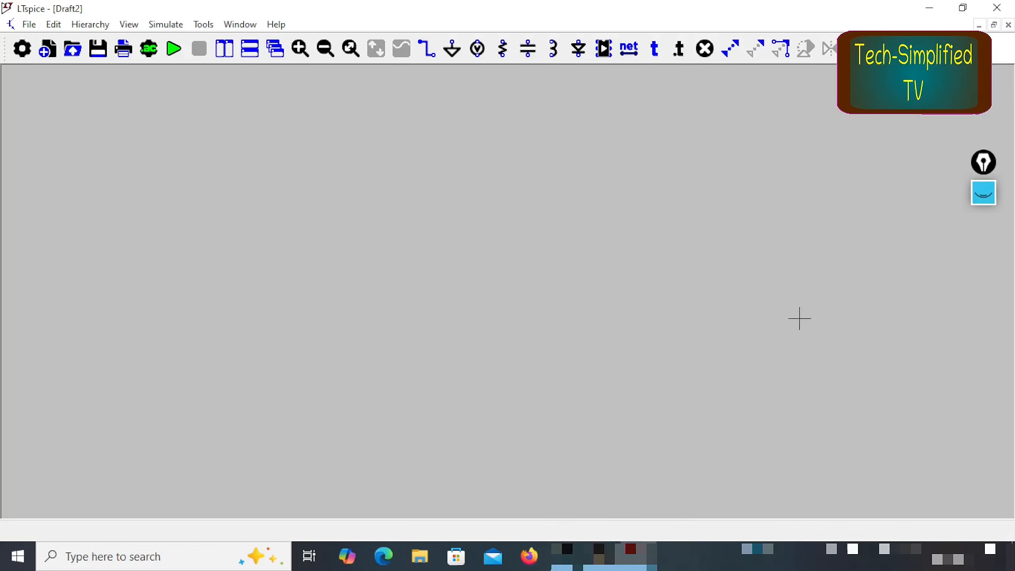
Step: Save the schematic in the LTspice documents folder as NJFET-Amplifier-With-Voltage-Divider-Bias
left_click(29, 25)
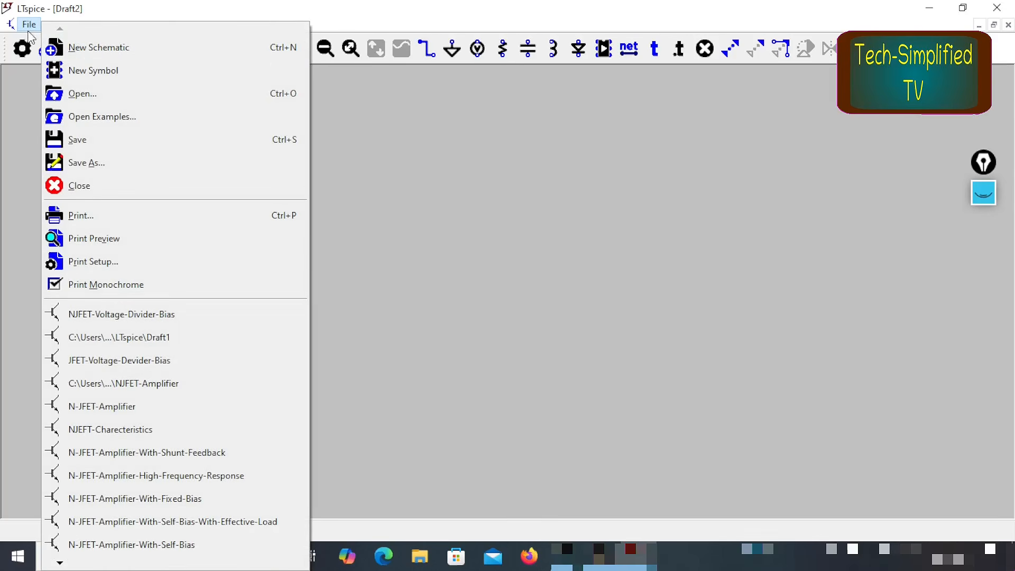
left_click(152, 164)
left_click(555, 230)
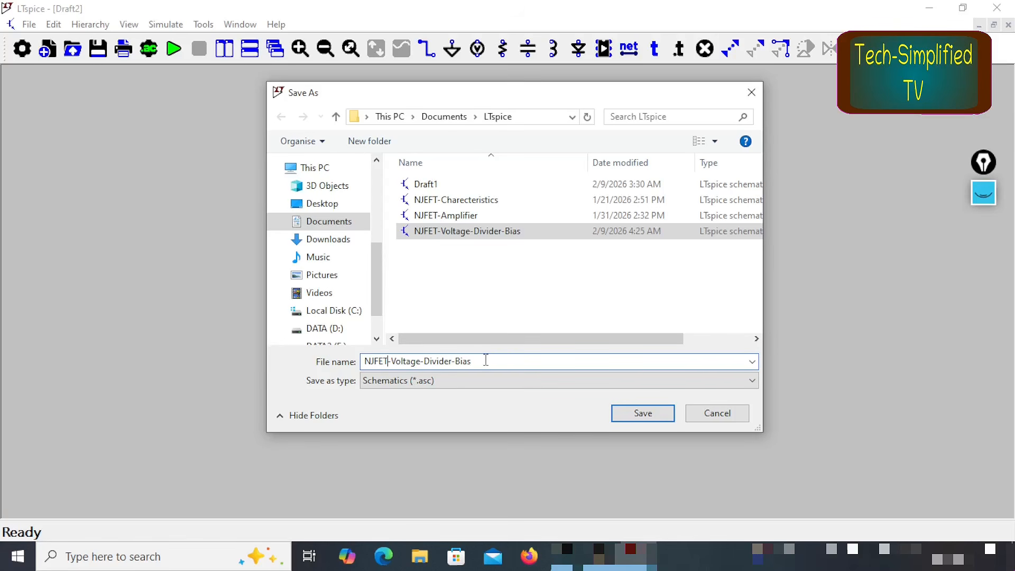
left_click(388, 361)
type("-Amplifier")
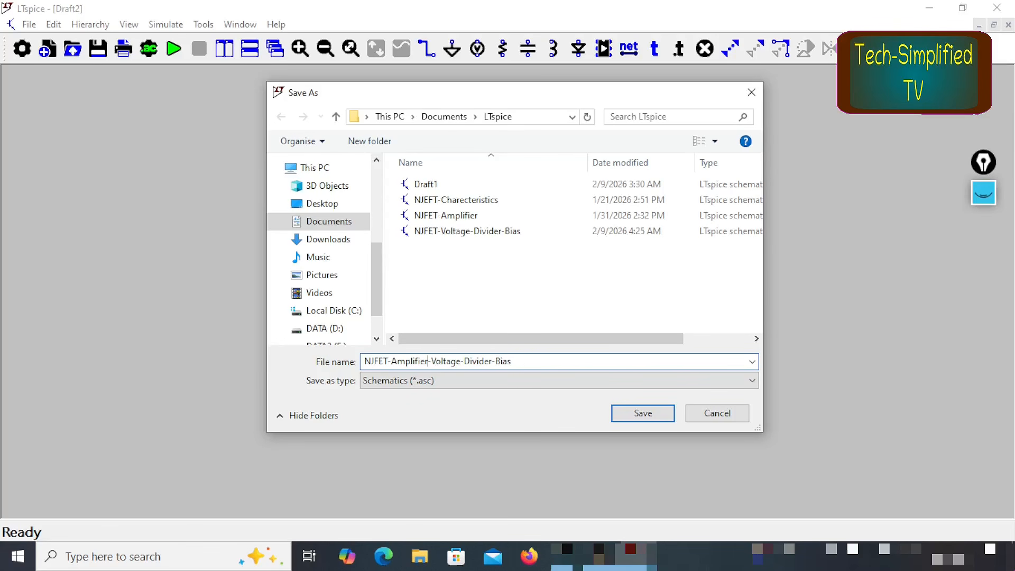
type("-With")
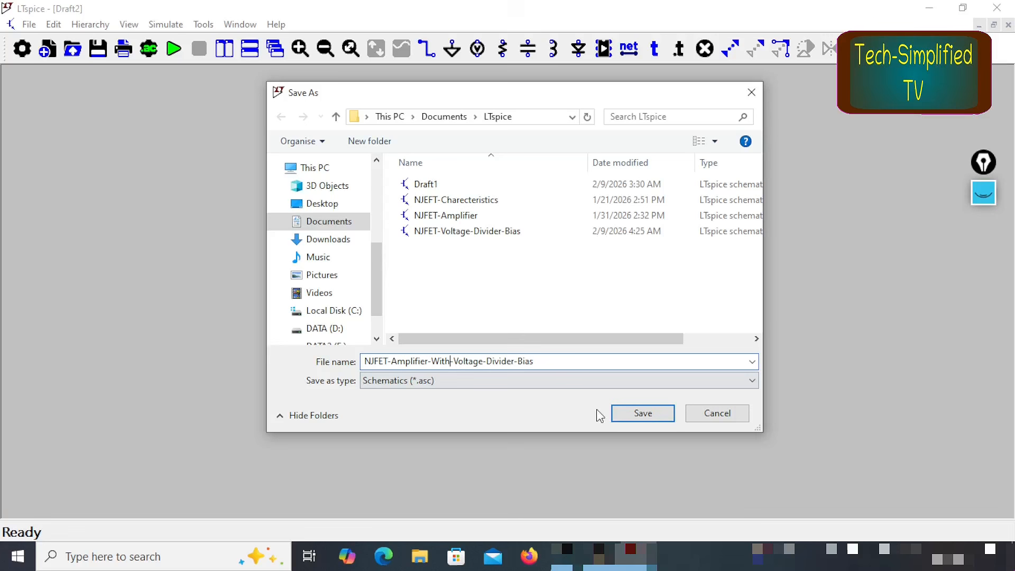
left_click(642, 419)
Step: Outline the schematic's file name in pink with the screen pen and clear the marking
key("ctrl+shift+1")
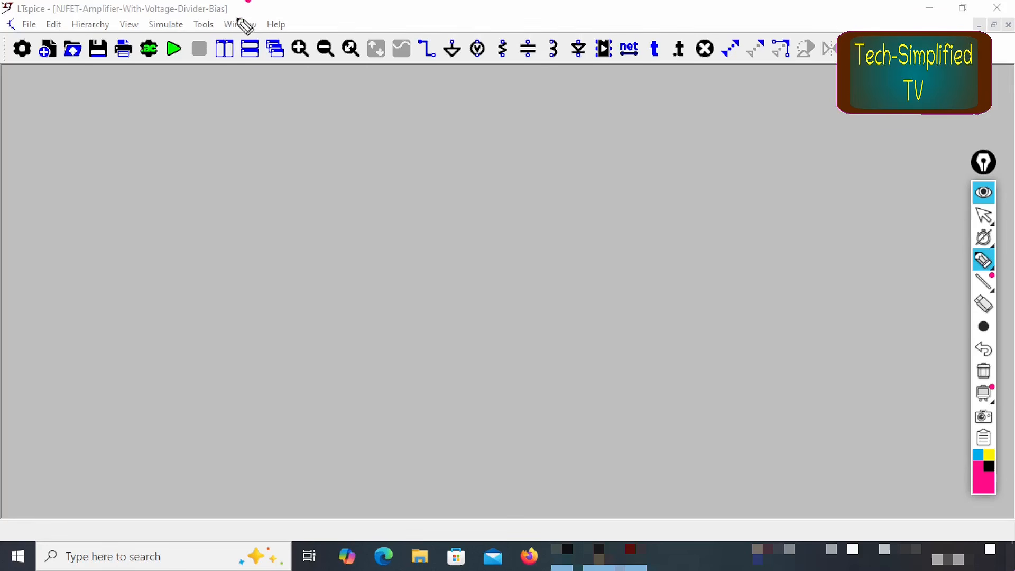
left_click_drag(248, 2, 1, 22)
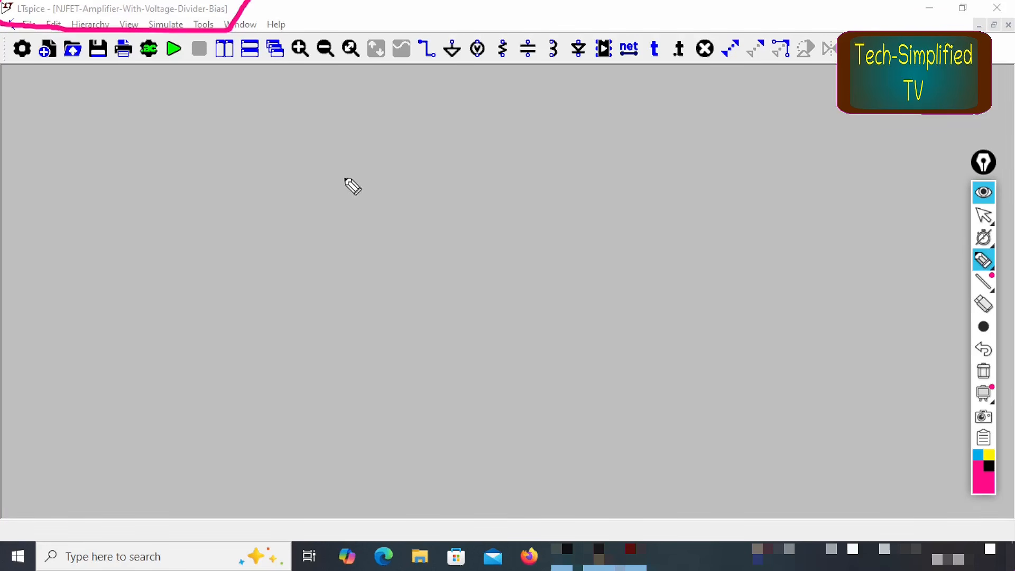
key("ctrl+shift+7")
key("ctrl+shift+1")
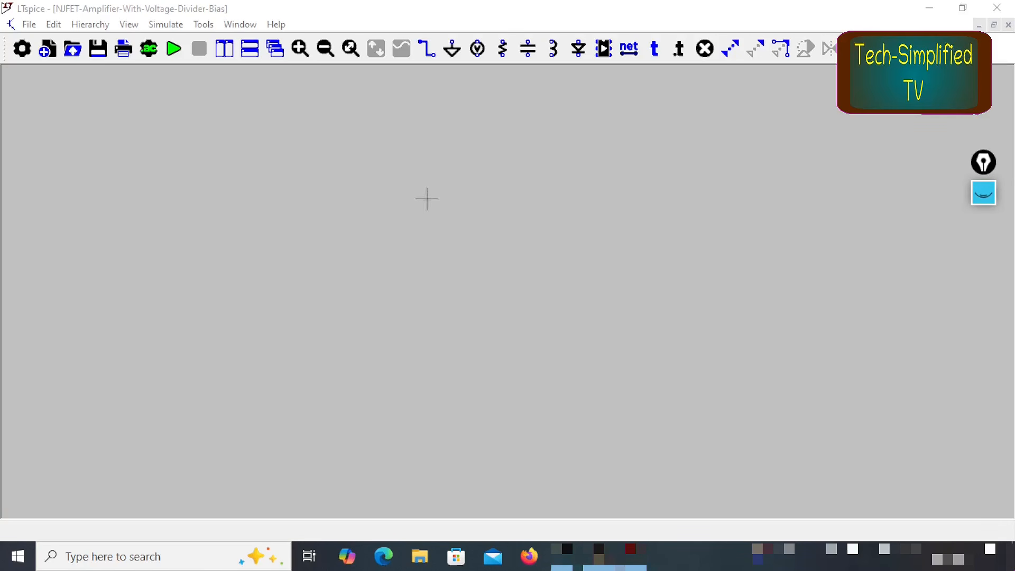
Step: Place one njf N-channel JFET symbol near the middle of the schematic, leaving room around it for the other parts
left_click(606, 46)
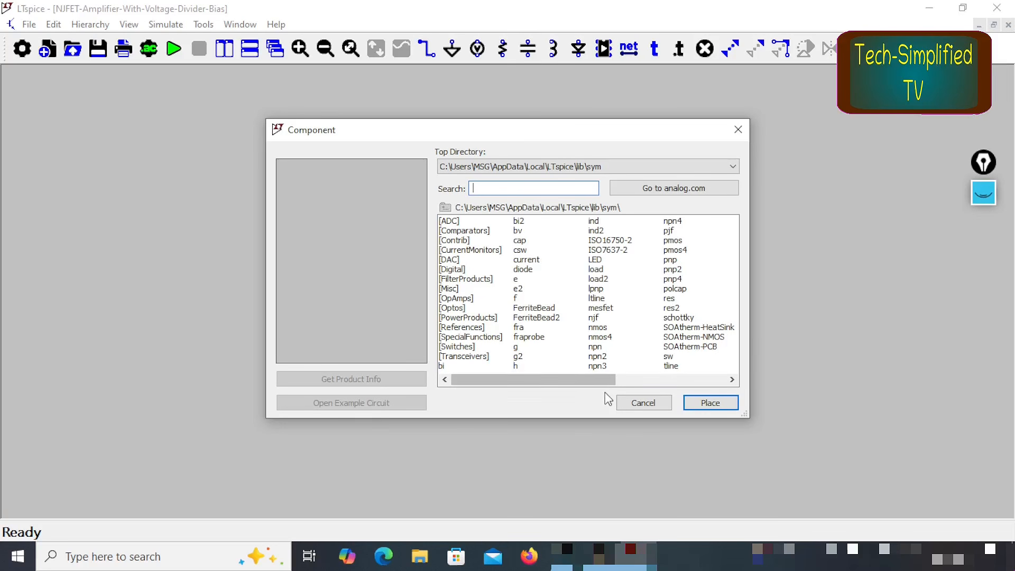
left_click_drag(581, 380, 652, 380)
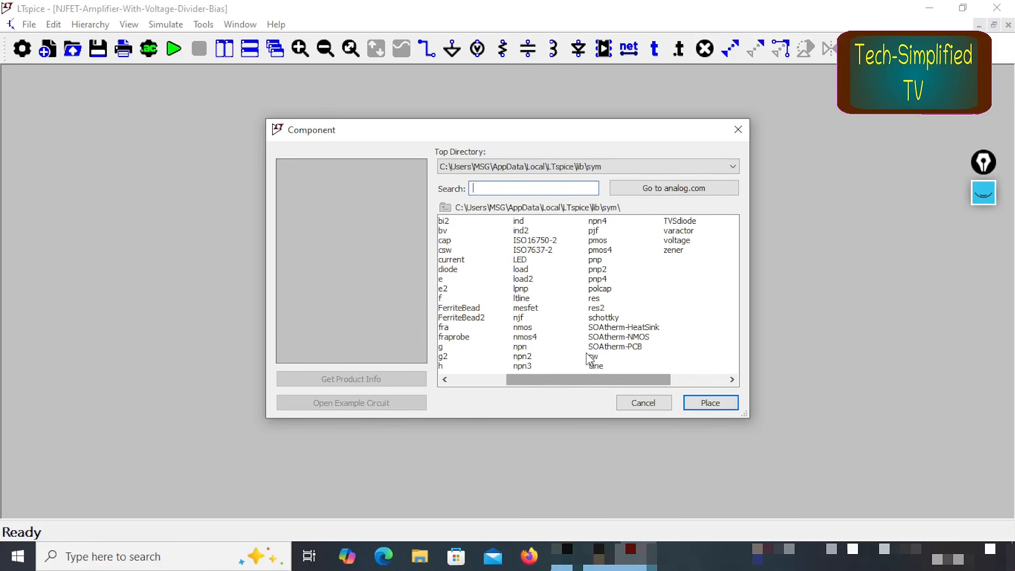
left_click(520, 317)
left_click(708, 403)
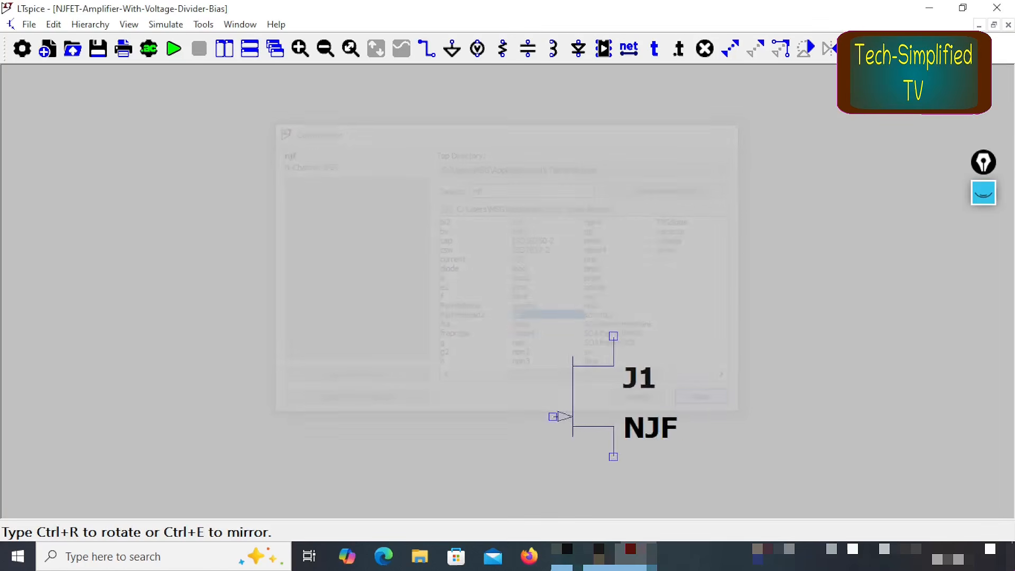
left_click(482, 316)
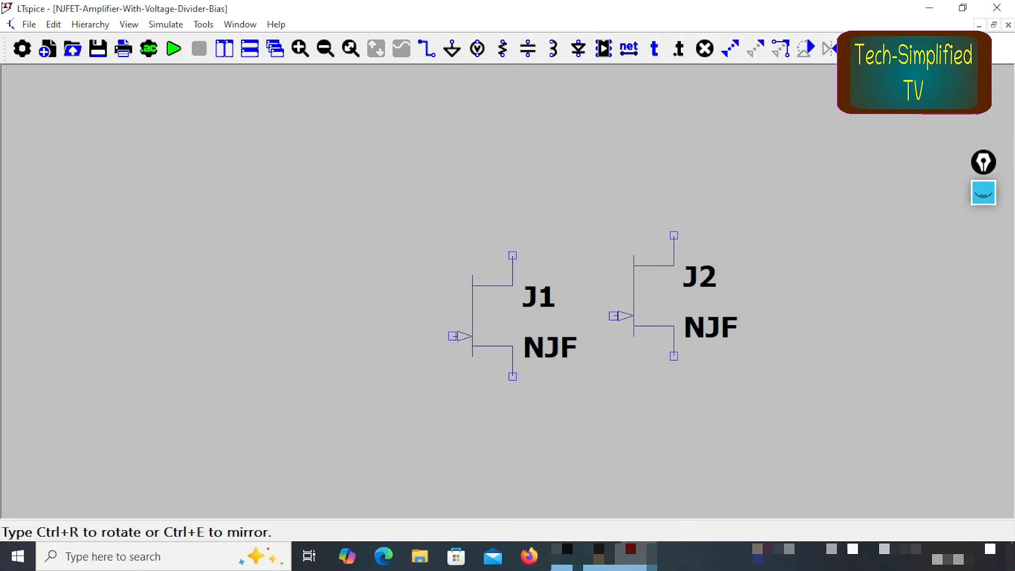
key("Escape")
left_click(325, 49)
left_click_drag(589, 253, 582, 231)
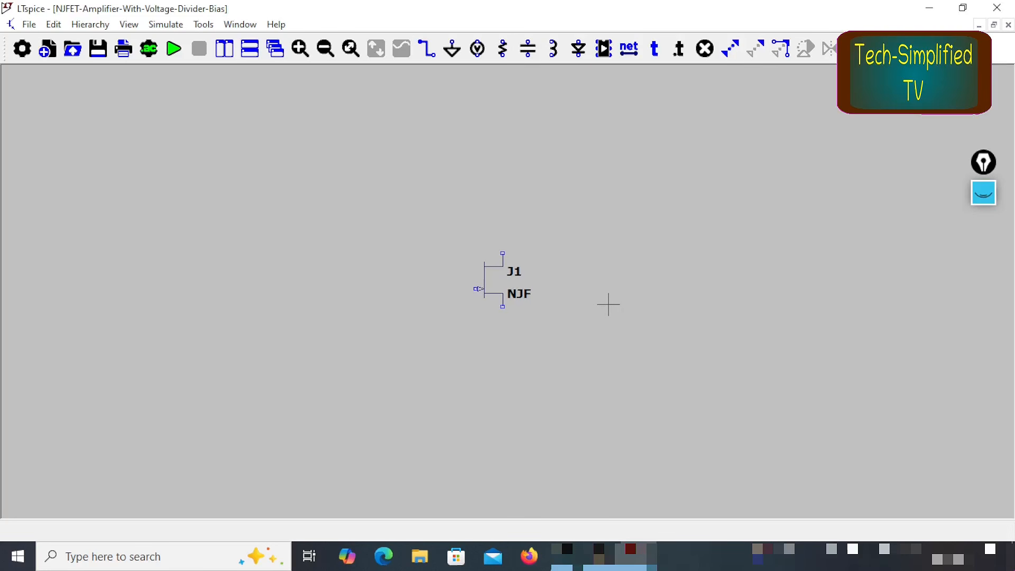
Step: Place five resistors: two stacked beside the JFET's gate, one above its drain, one below its source, and one as the output load
key("r")
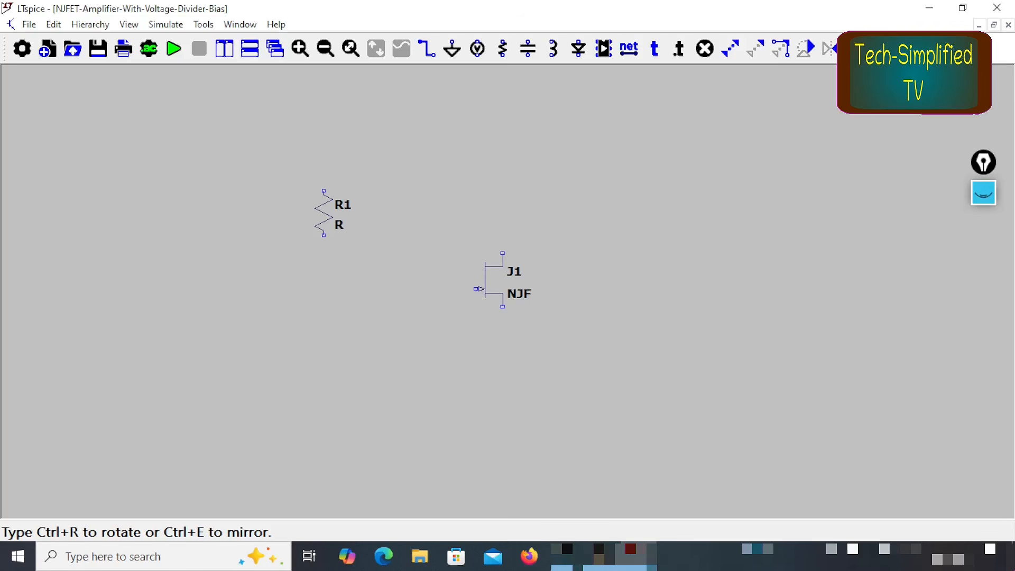
left_click(315, 186)
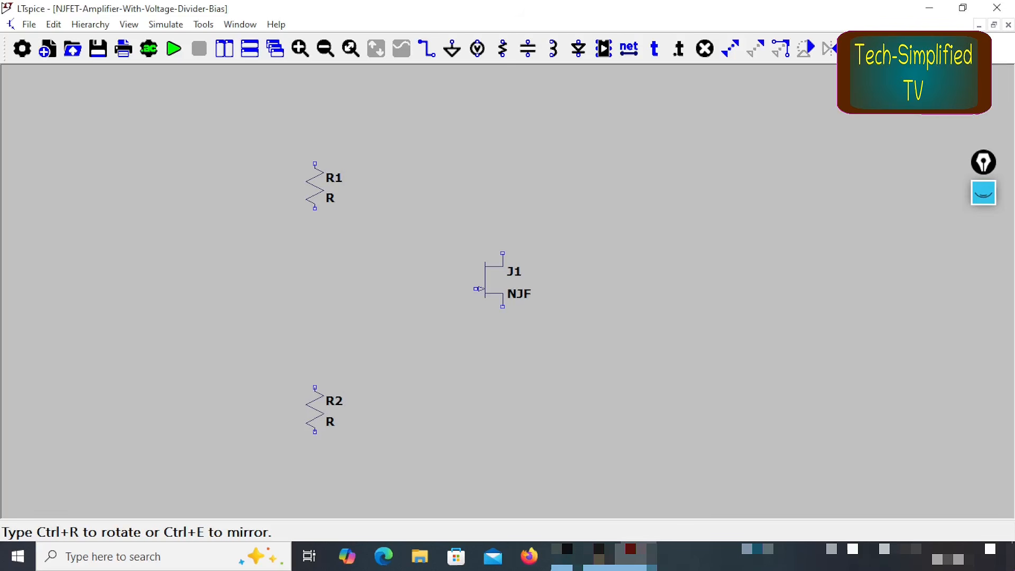
left_click(315, 410)
left_click(503, 186)
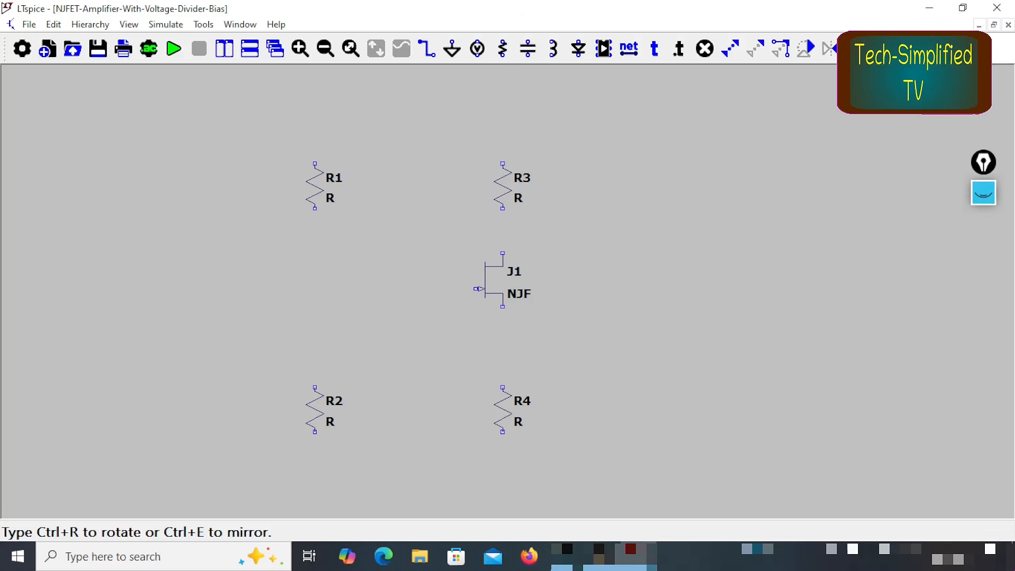
left_click(503, 410)
left_click(726, 365)
key("Escape")
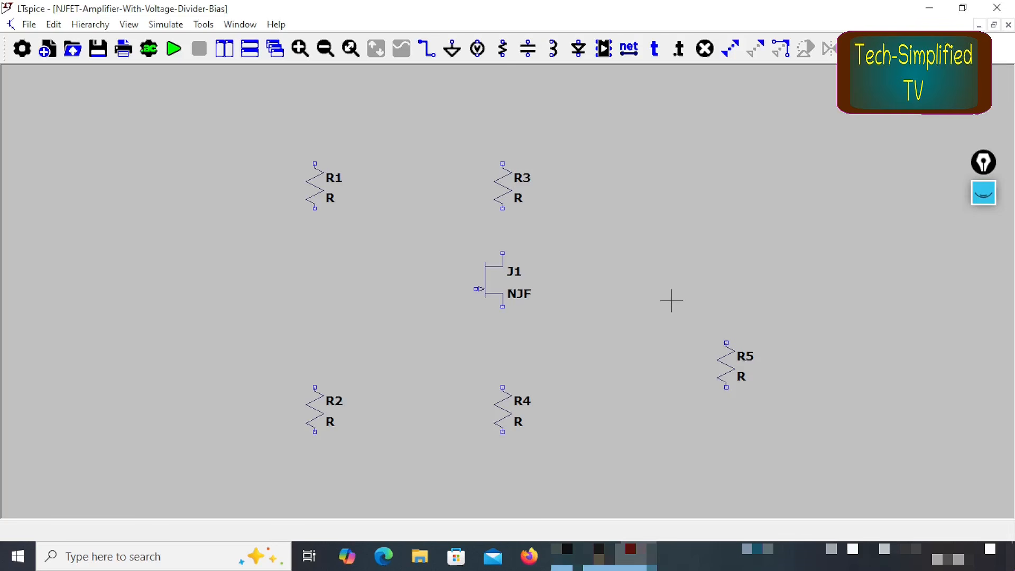
Step: Place two voltage sources, V1 on the input side and V2 on the supply side beyond the load resistor
key("v")
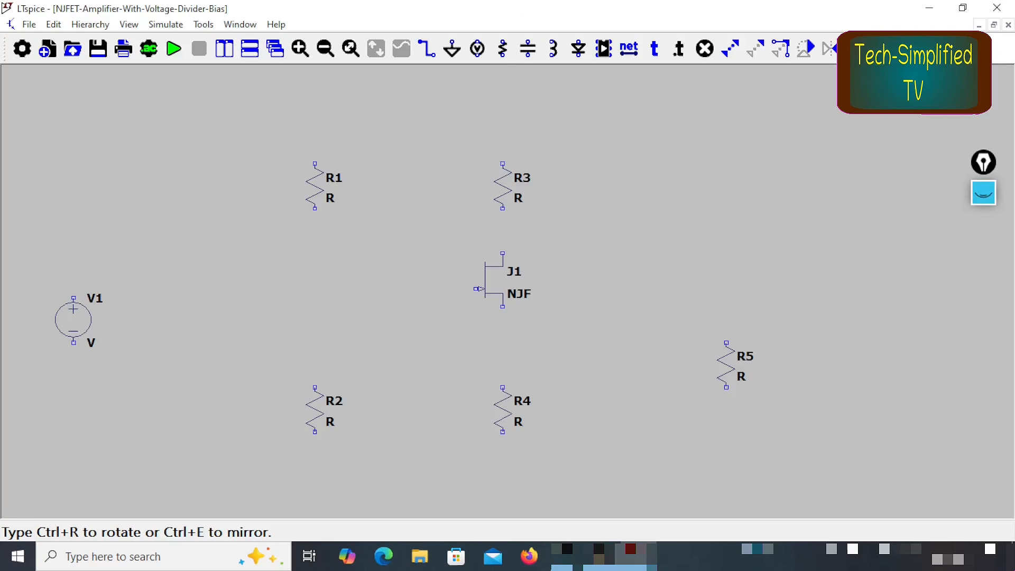
left_click(73, 320)
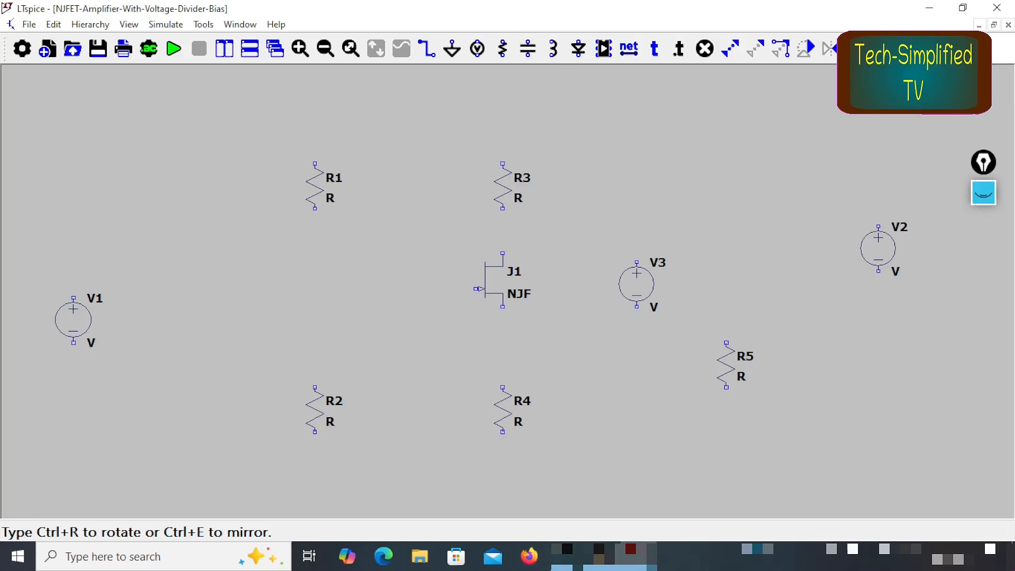
left_click(637, 280)
right_click(636, 280)
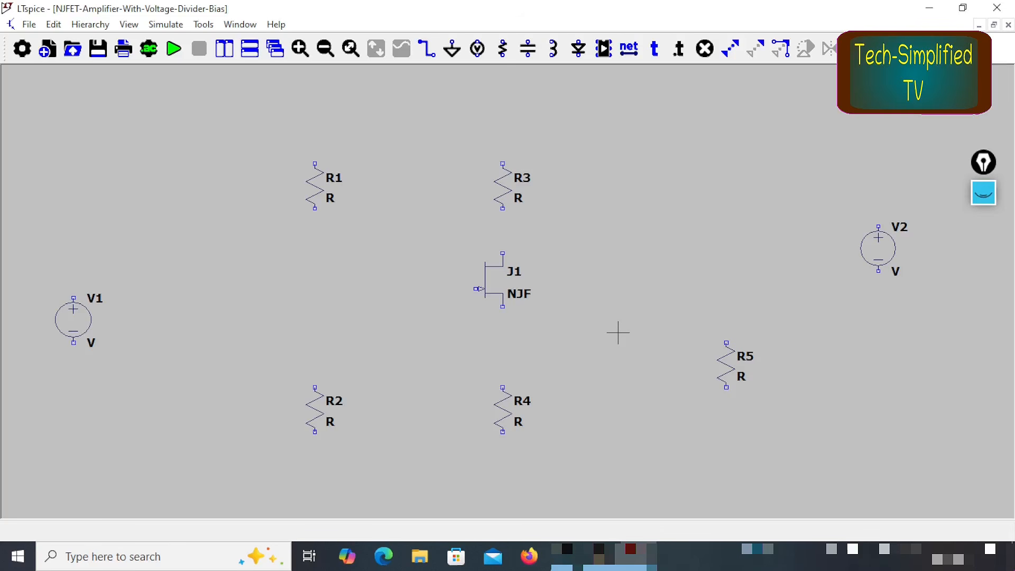
Step: Draw the common bottom rail, wiring the negative terminal of V1 down and across to the negative terminal of V2
key("F3")
left_click(74, 343)
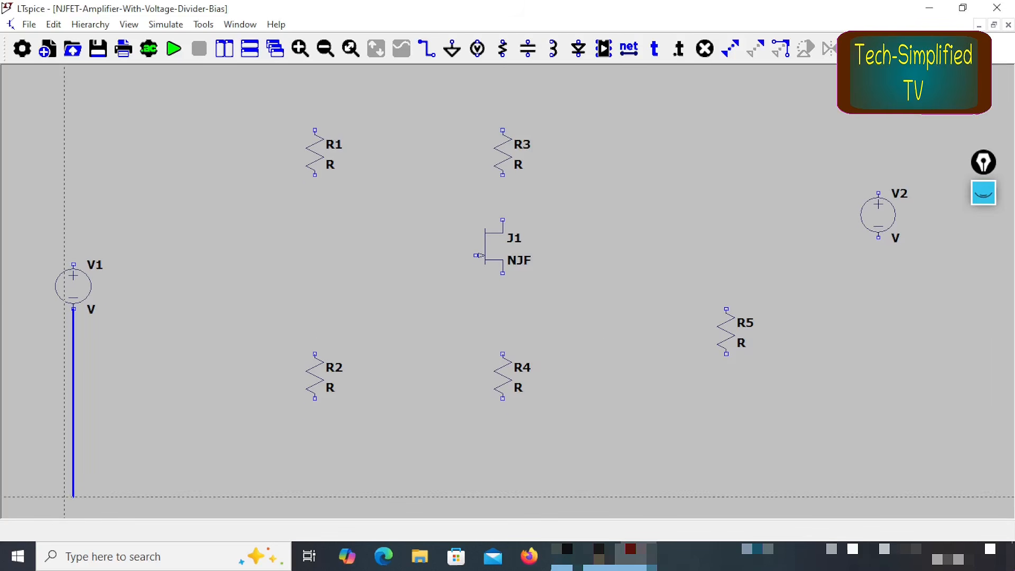
left_click(69, 488)
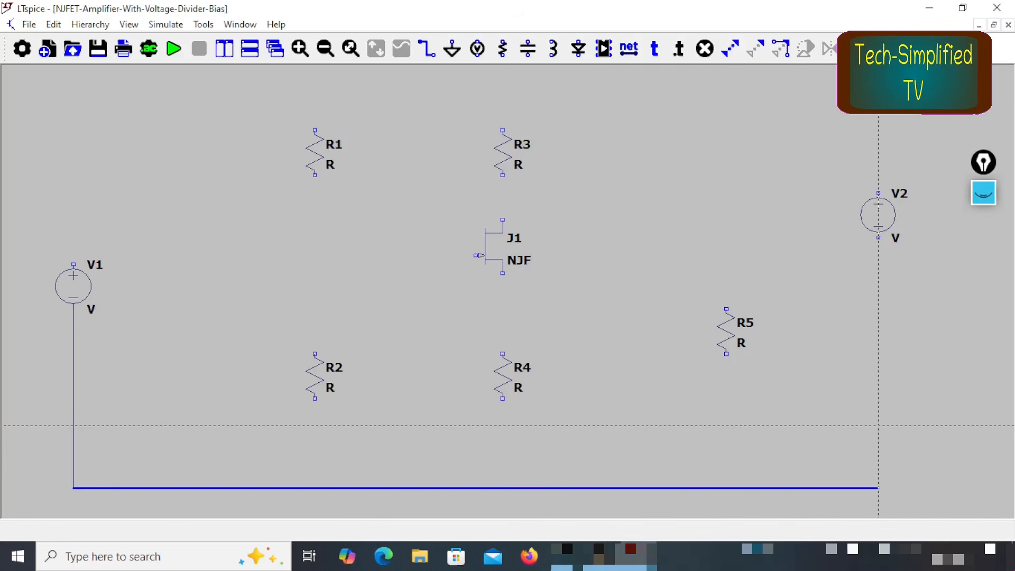
left_click(878, 425)
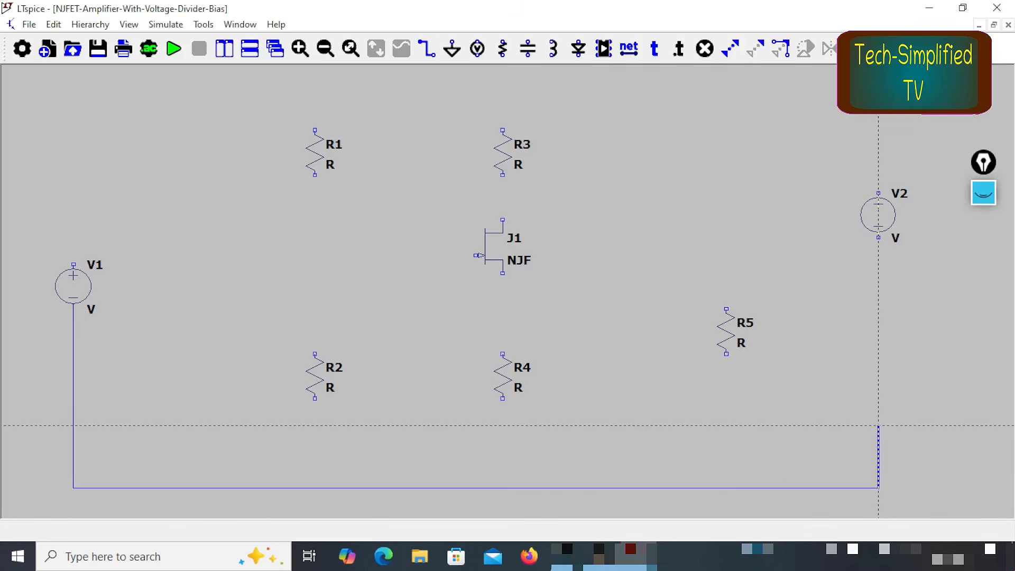
left_click(879, 238)
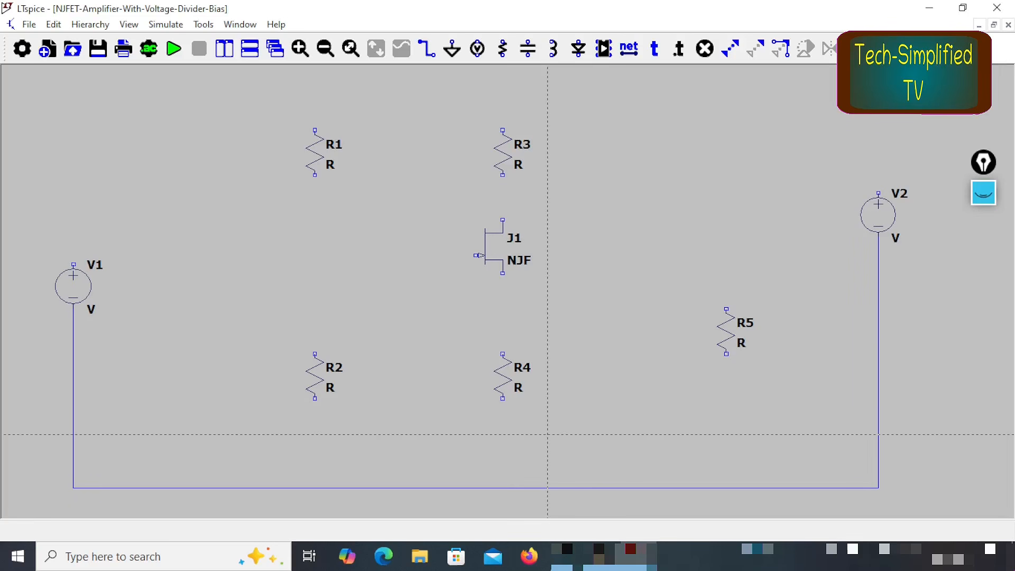
Step: Wire the lower ends of R2, R4 and R5 to the common bottom rail
left_click(315, 397)
left_click(315, 488)
left_click(502, 398)
left_click(503, 488)
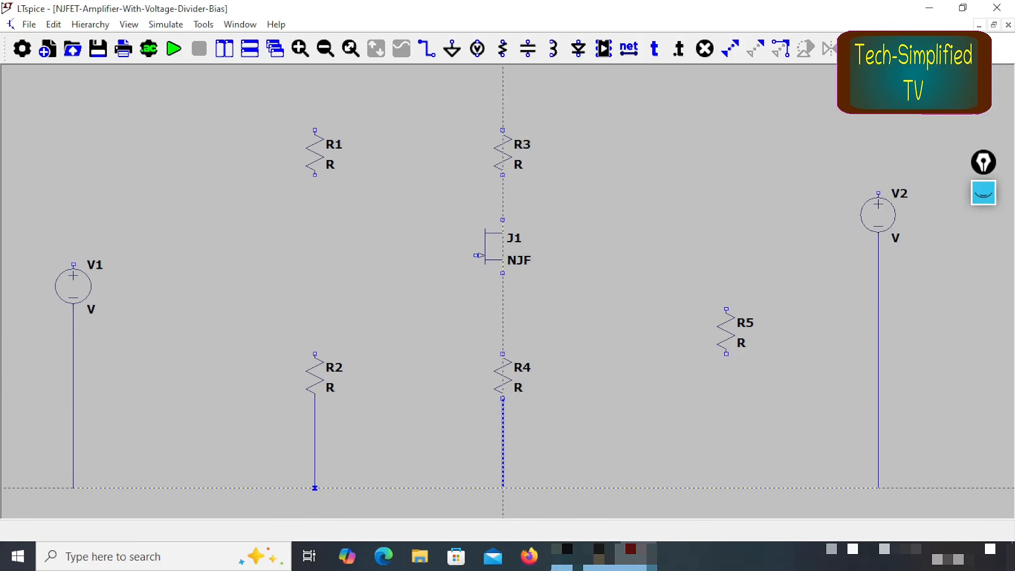
left_click(726, 353)
left_click(726, 488)
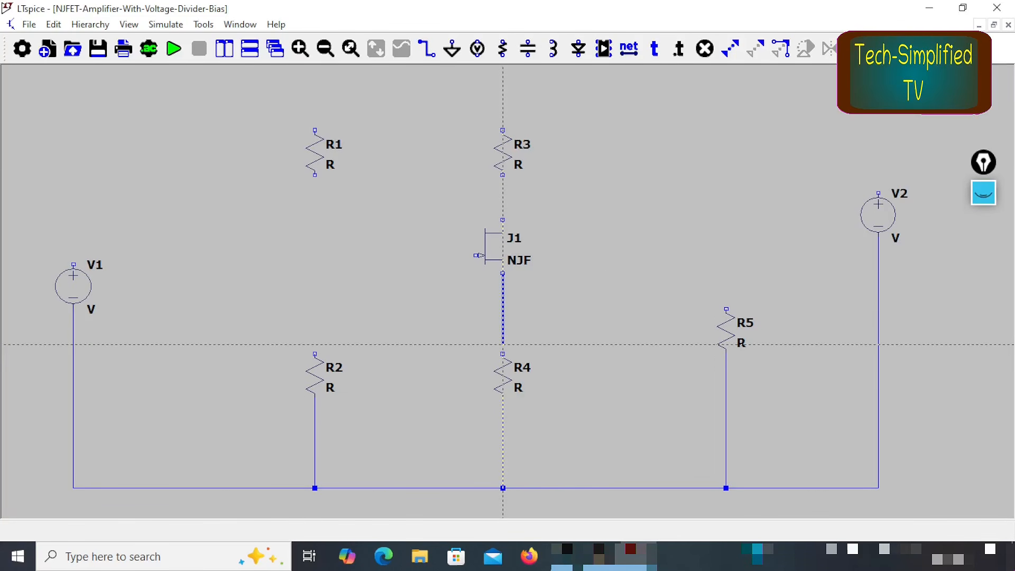
Step: Wire J1's source to the upper end of R4 and its drain to the lower end of R3
left_click(503, 354)
left_click(503, 174)
left_click(503, 219)
left_click(503, 229)
Step: Wire the lower end of R1 to the upper end of R2 and connect J1's gate to that divider line
right_click(315, 174)
left_click(316, 179)
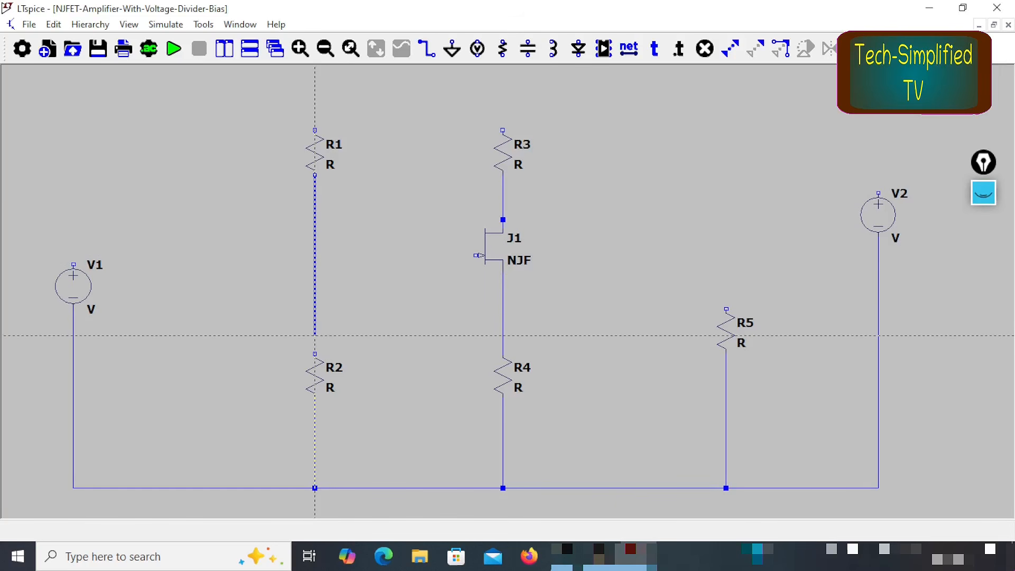
left_click(315, 354)
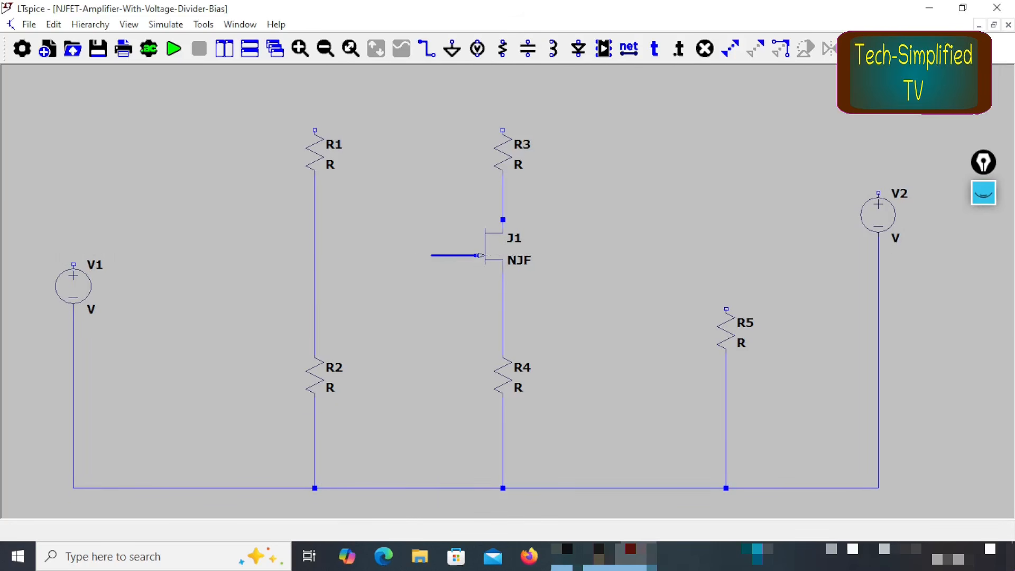
left_click(316, 255)
Step: Draw the supply rail from the upper end of R1 across to V2's positive terminal and join R3's upper end to it
left_click(314, 130)
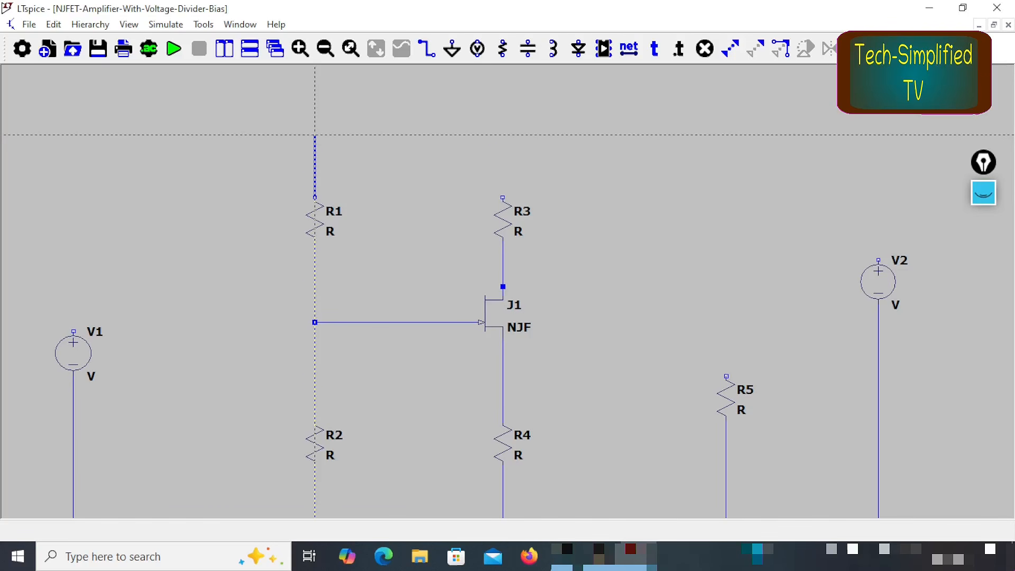
left_click(878, 140)
left_click(878, 261)
left_click(503, 198)
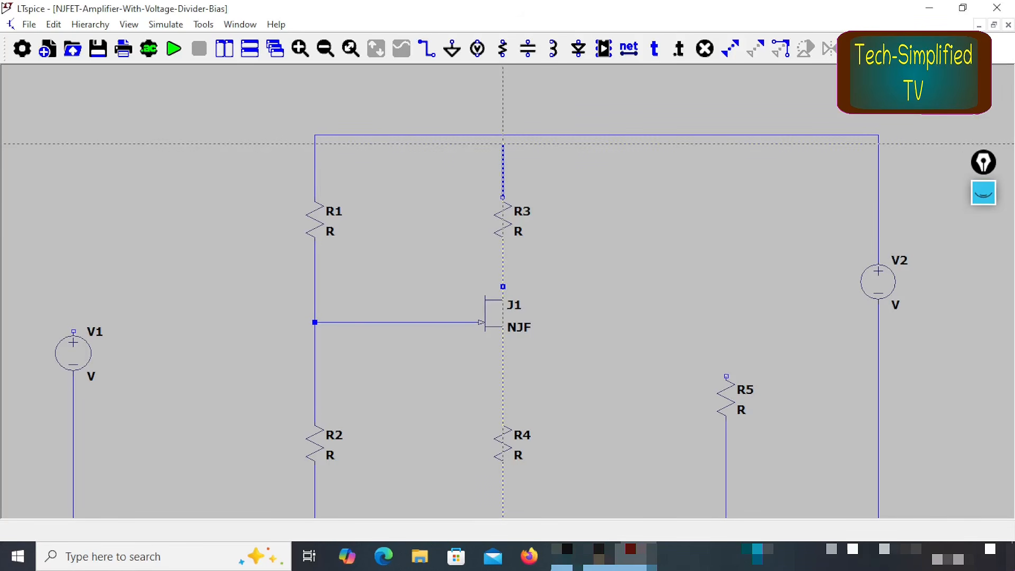
left_click(503, 139)
key("Escape")
Step: Place two horizontal capacitors, C1 between V1 and the gate divider and C2 between J1's drain and R5
left_click_drag(598, 372, 603, 328)
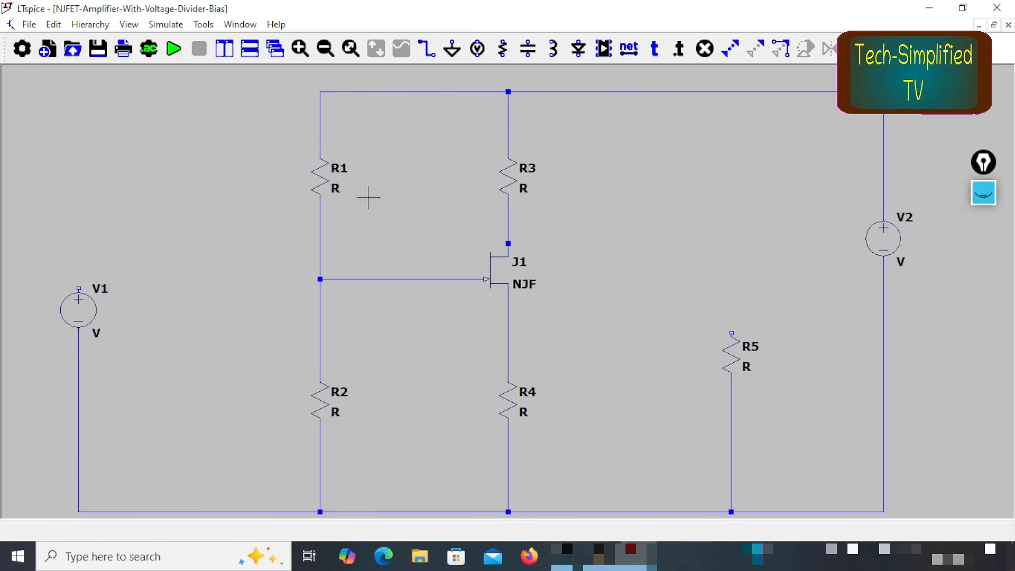
left_click(325, 49)
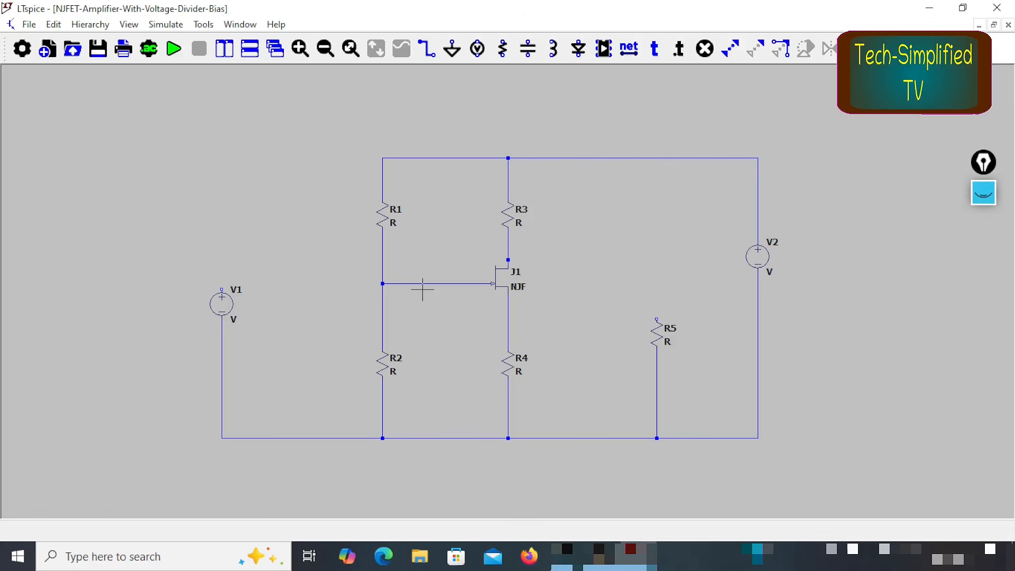
key("c")
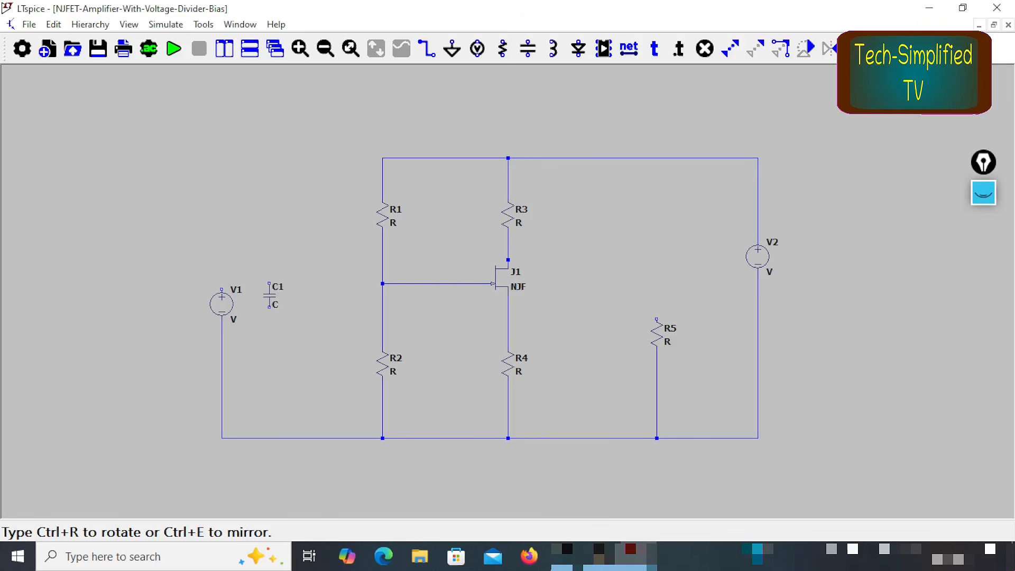
key("ctrl+r")
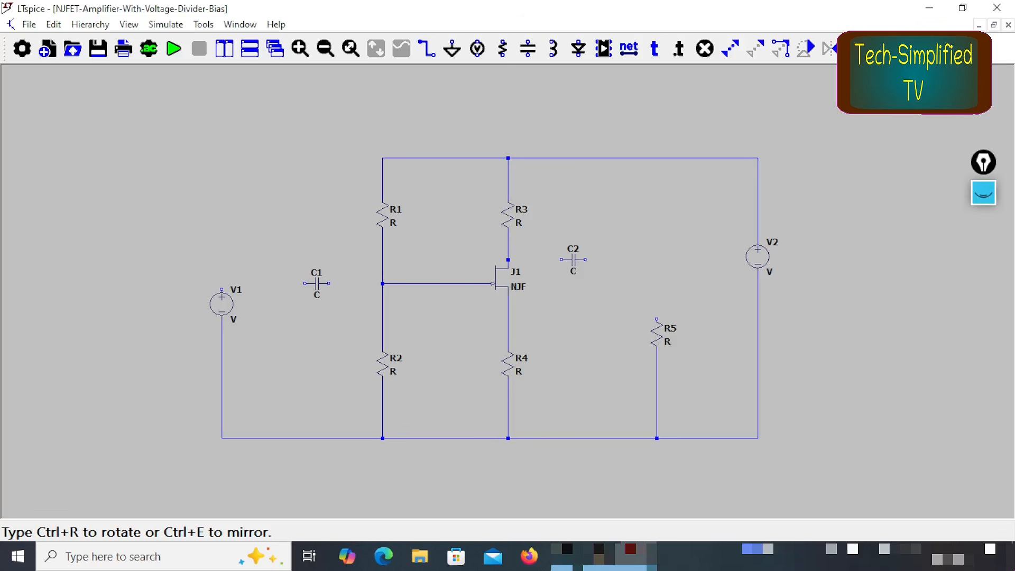
left_click(573, 260)
right_click(650, 262)
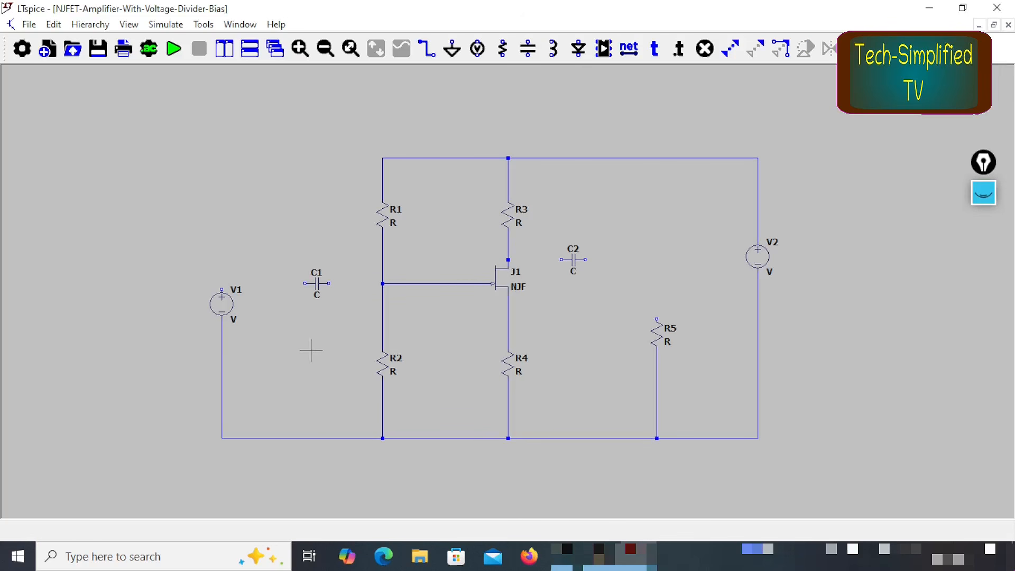
Step: Wire C1 between V1's positive terminal and the R1–R2 gate node
key("F3")
left_click(223, 289)
right_click(305, 290)
left_click(329, 284)
left_click(383, 284)
key("Escape")
Step: Wire C2 between J1's drain node and the upper end of R5
left_click(561, 259)
left_click(508, 259)
left_click(585, 260)
left_click(657, 259)
left_click(663, 320)
key("Escape")
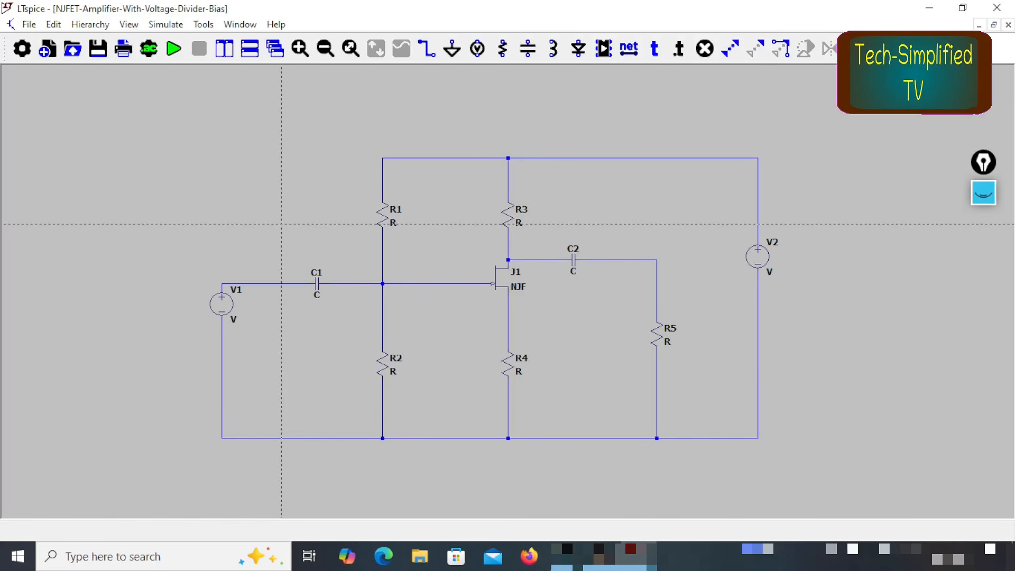
Step: Place a ground symbol below R4 and wire it to the common bottom rail
left_click(452, 49)
left_click(508, 461)
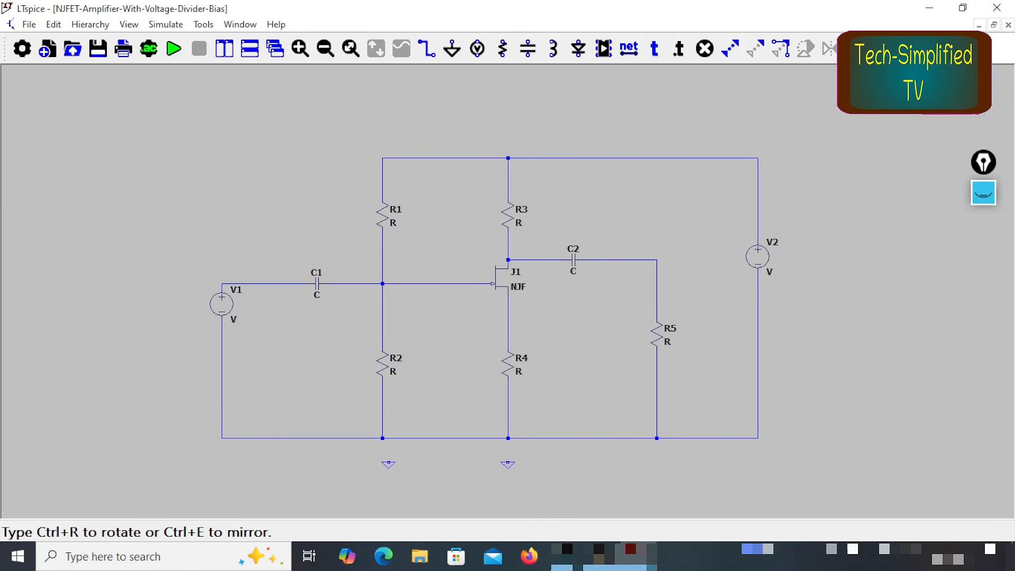
key("F3")
left_click(508, 464)
left_click(509, 438)
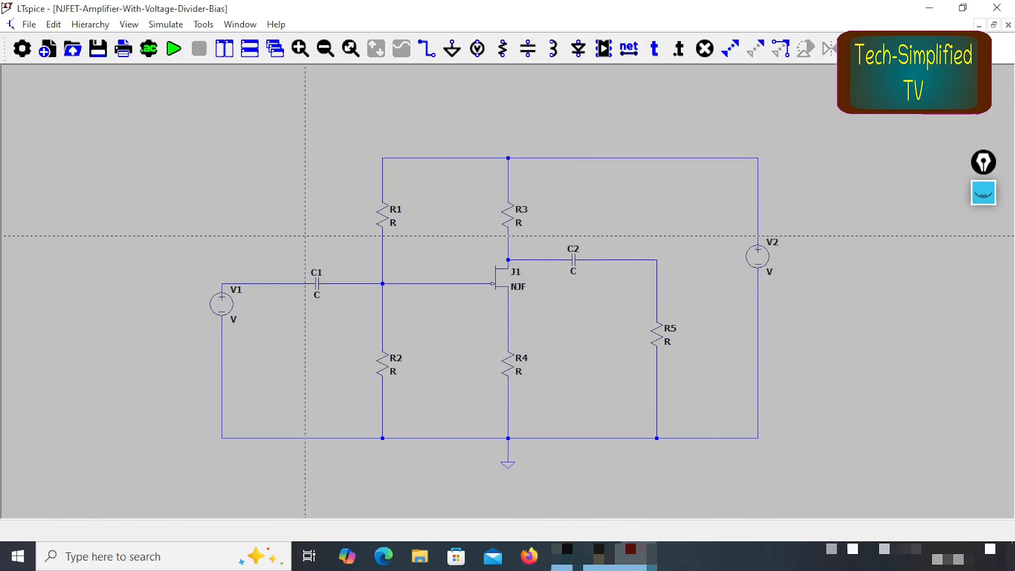
key("Escape")
Step: Add a net label named INPUT at V1's positive terminal
left_click(629, 50)
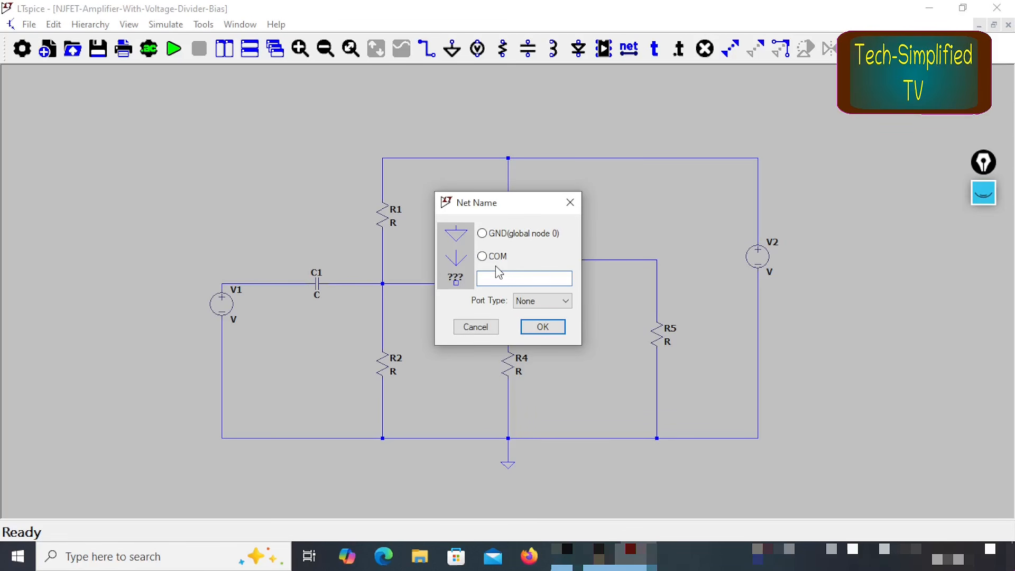
type("INPUT")
left_click(543, 327)
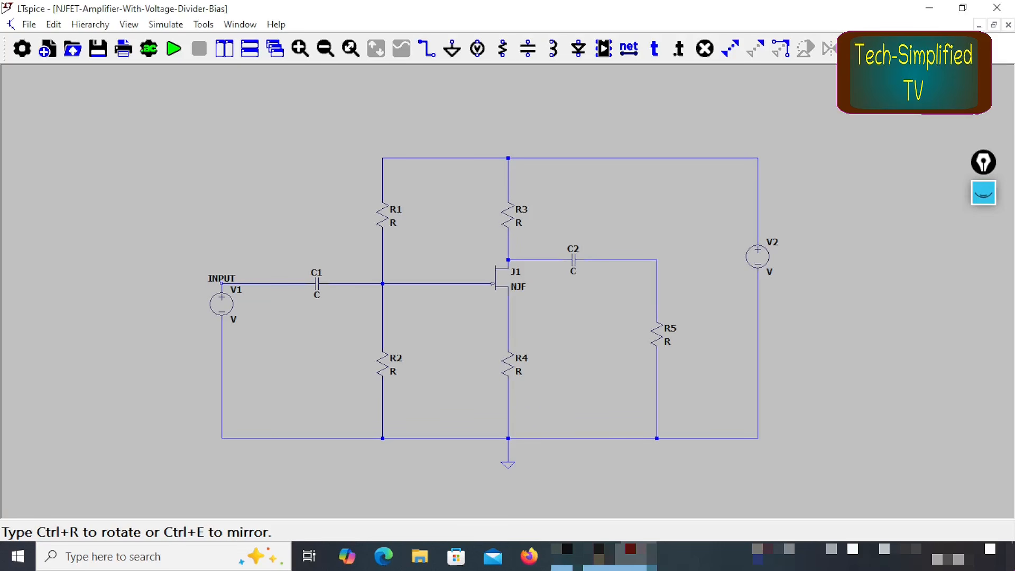
left_click(222, 283)
key("Escape")
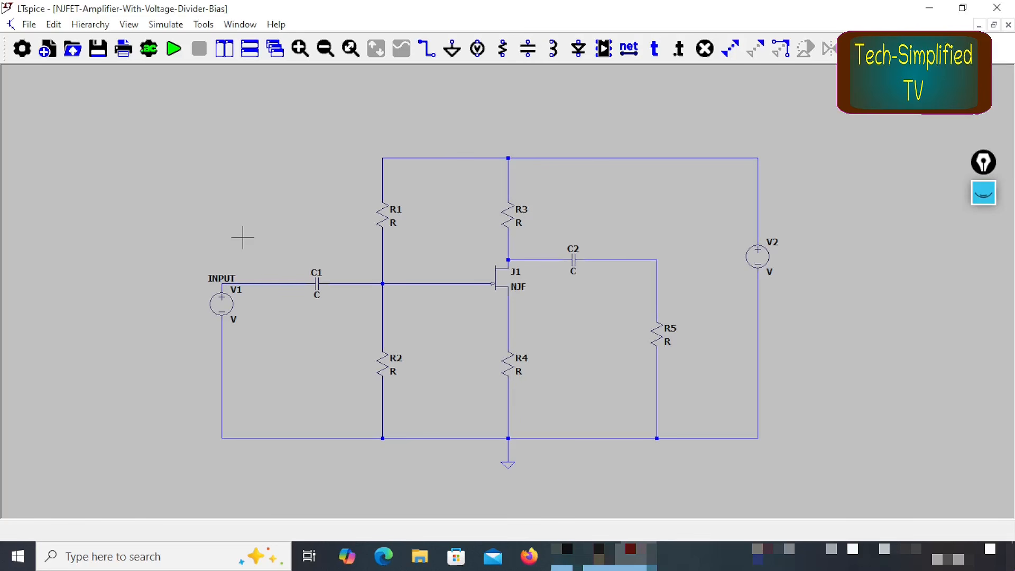
Step: Set the port type of the INPUT net label to Input
right_click(217, 287)
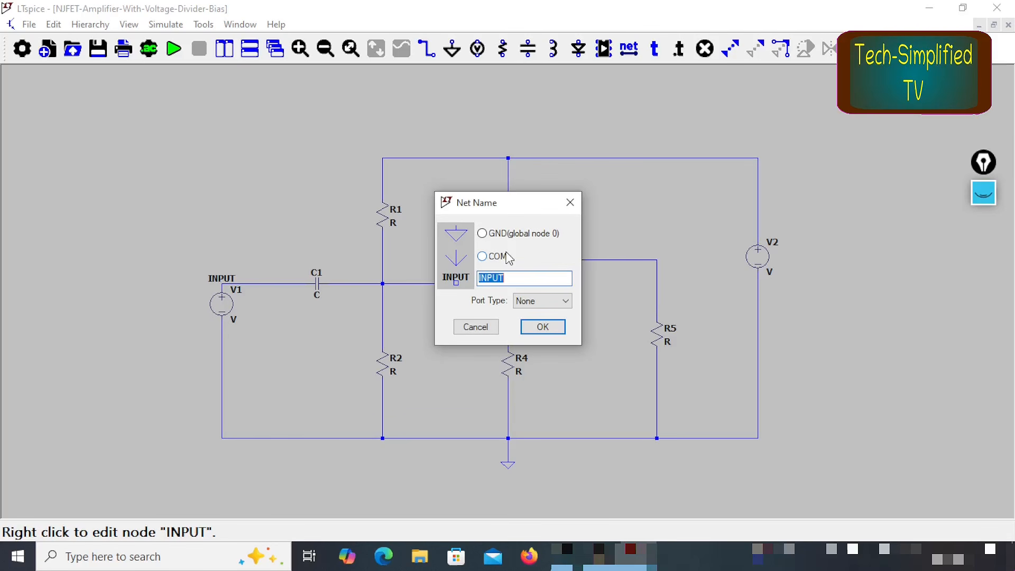
left_click(553, 301)
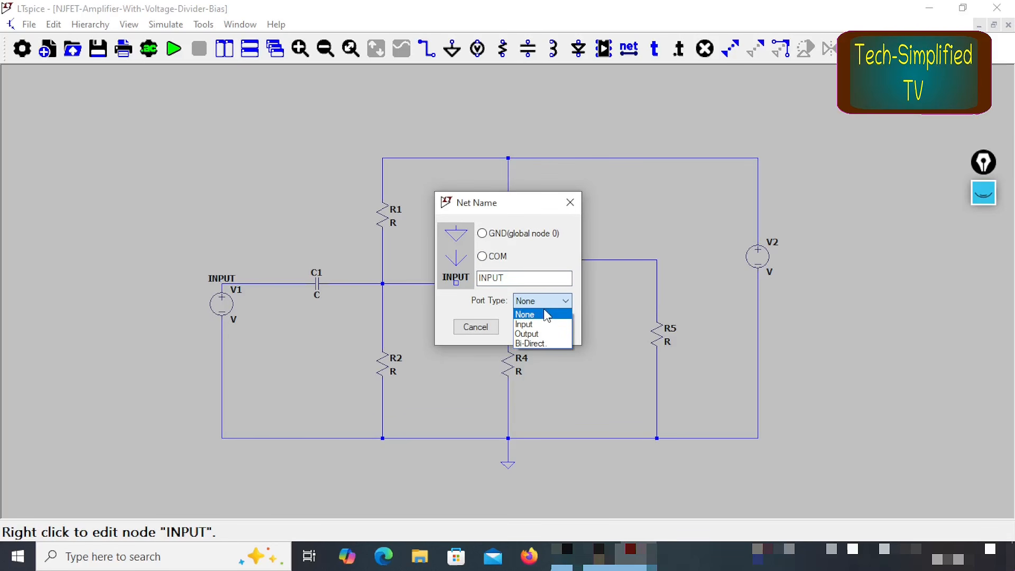
left_click(553, 324)
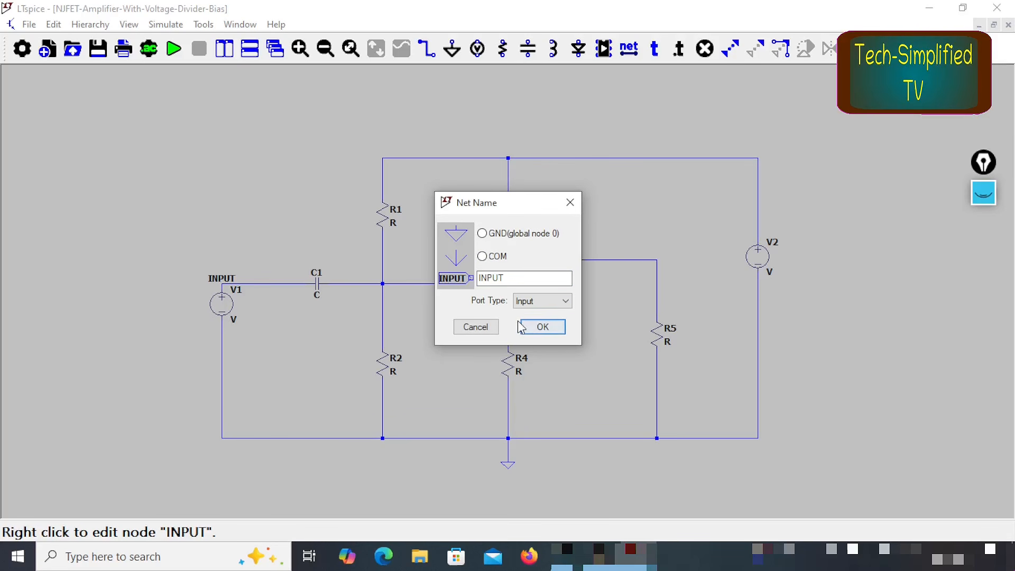
left_click(543, 330)
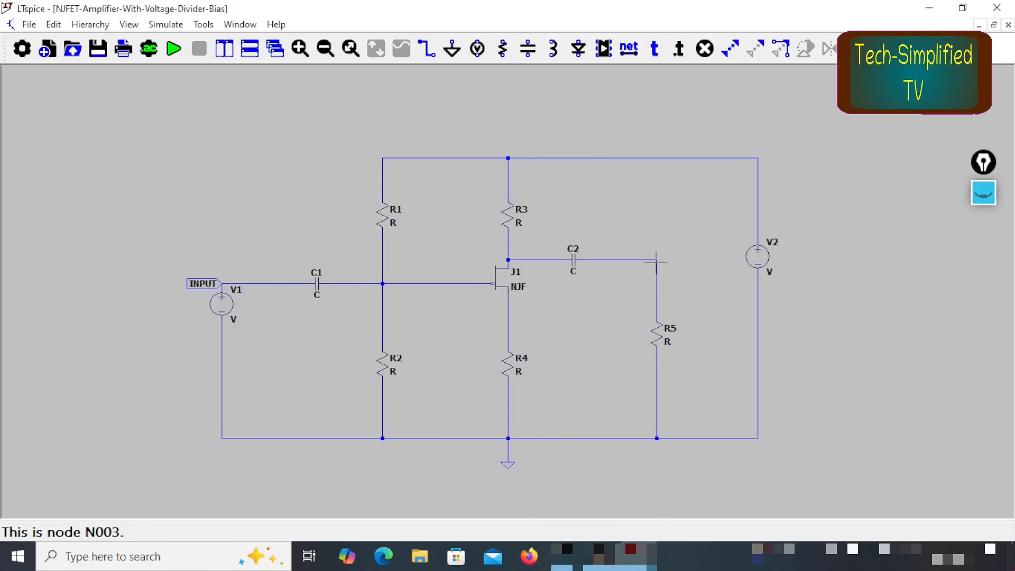
Step: Add a net label named OUTPUT with port type Output at the corner between C2 and R5
left_click(629, 56)
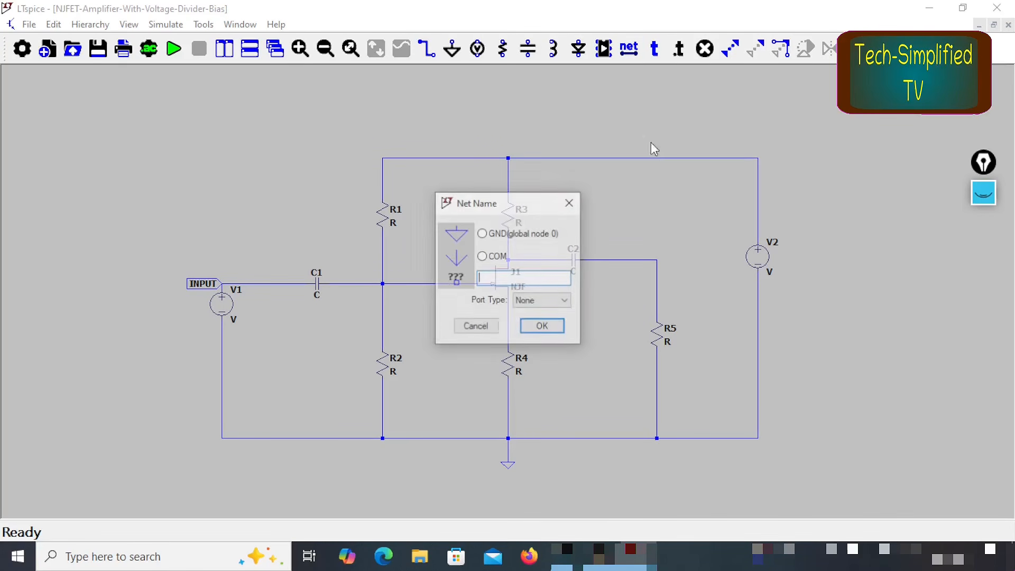
left_click(562, 306)
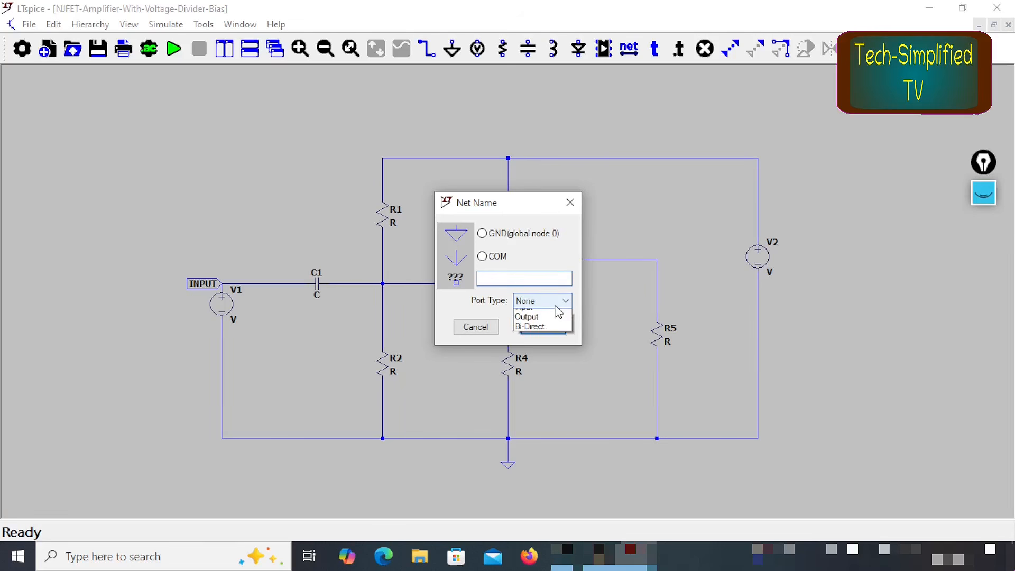
left_click(555, 336)
left_click(507, 277)
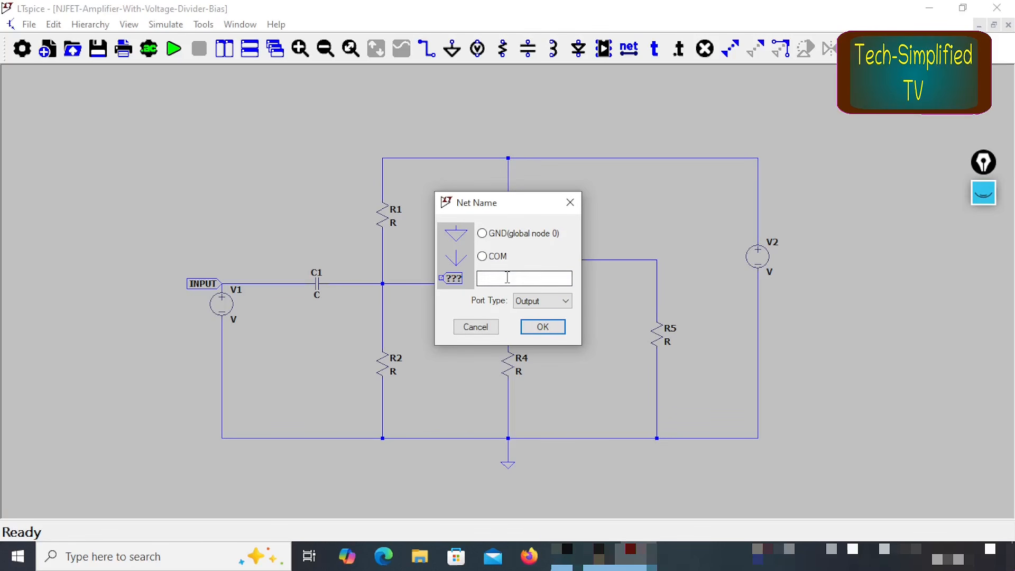
type("OUTPUT")
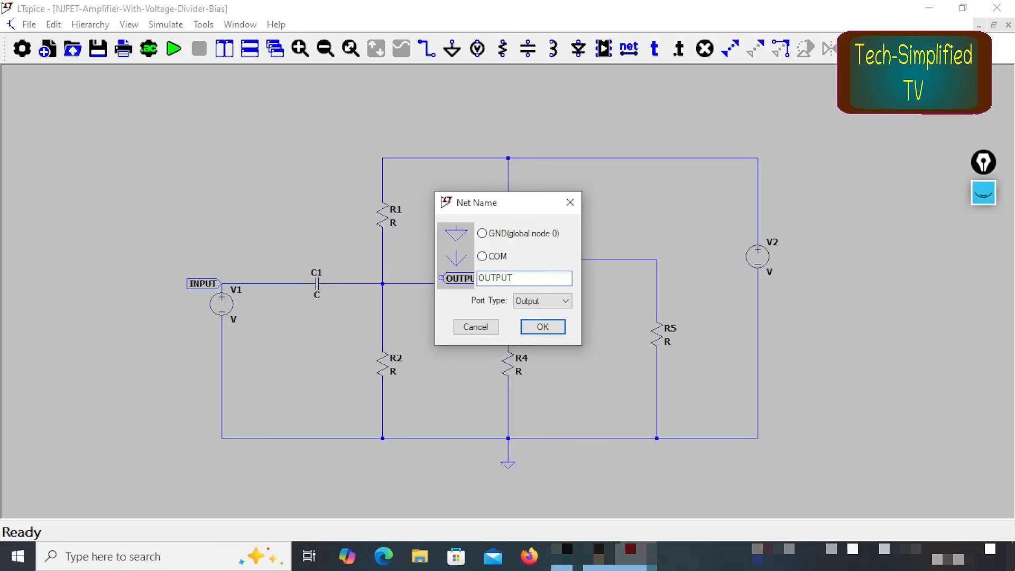
left_click(543, 326)
left_click(657, 259)
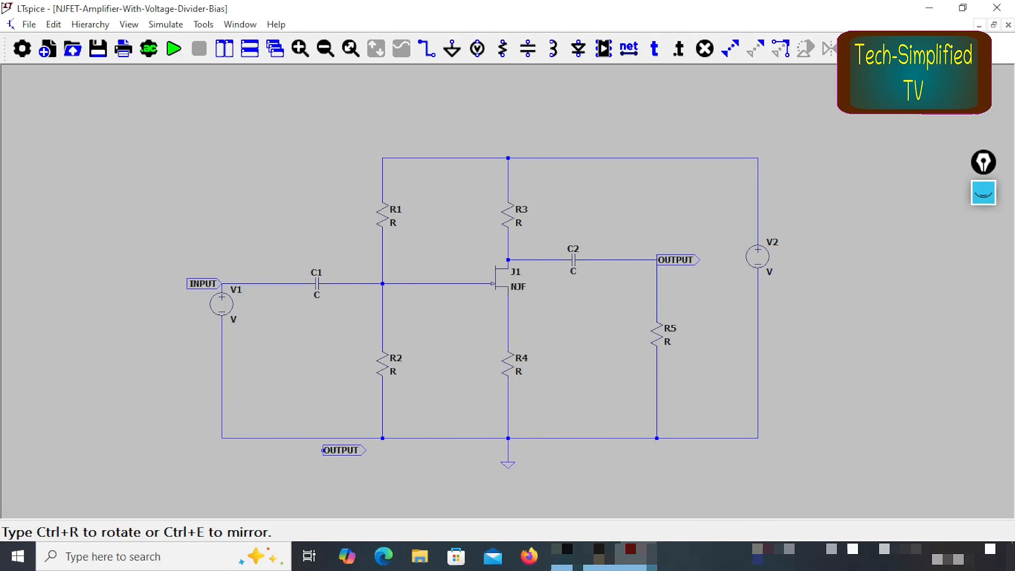
right_click(110, 344)
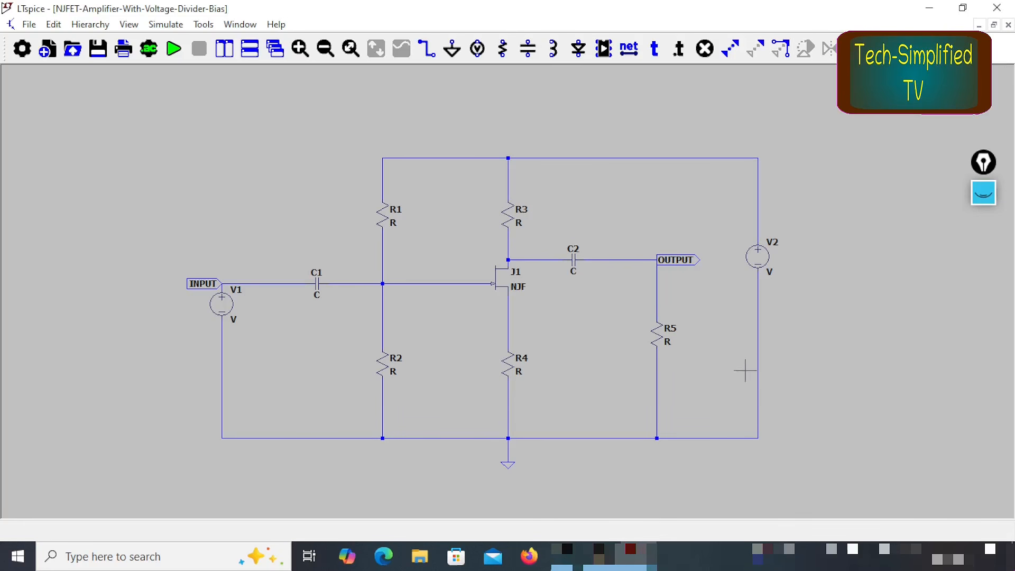
Step: Save the schematic and assign the Vishay 2N3819 transistor model to J1
left_click(99, 53)
right_click(500, 283)
left_click(553, 262)
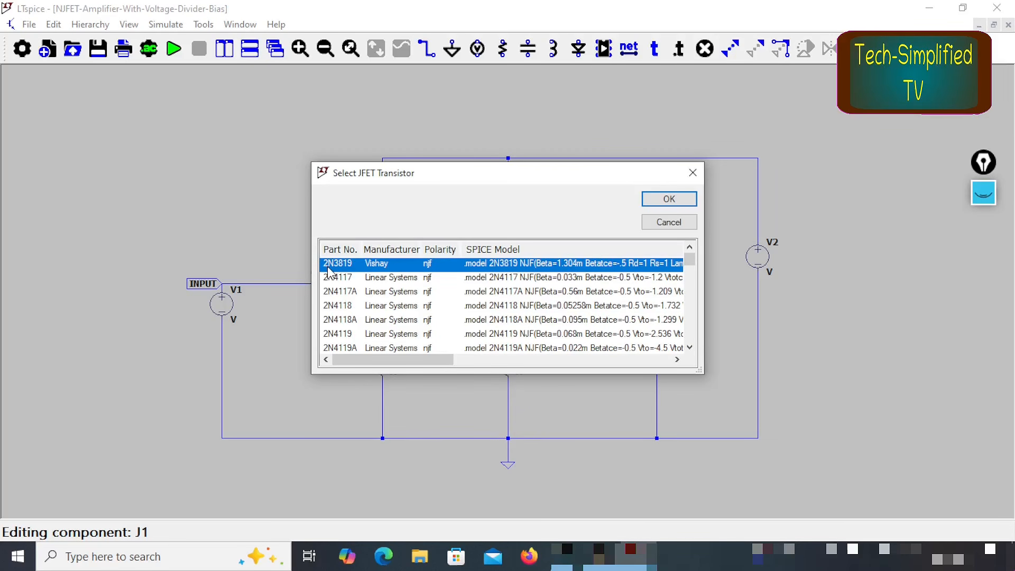
left_click(667, 200)
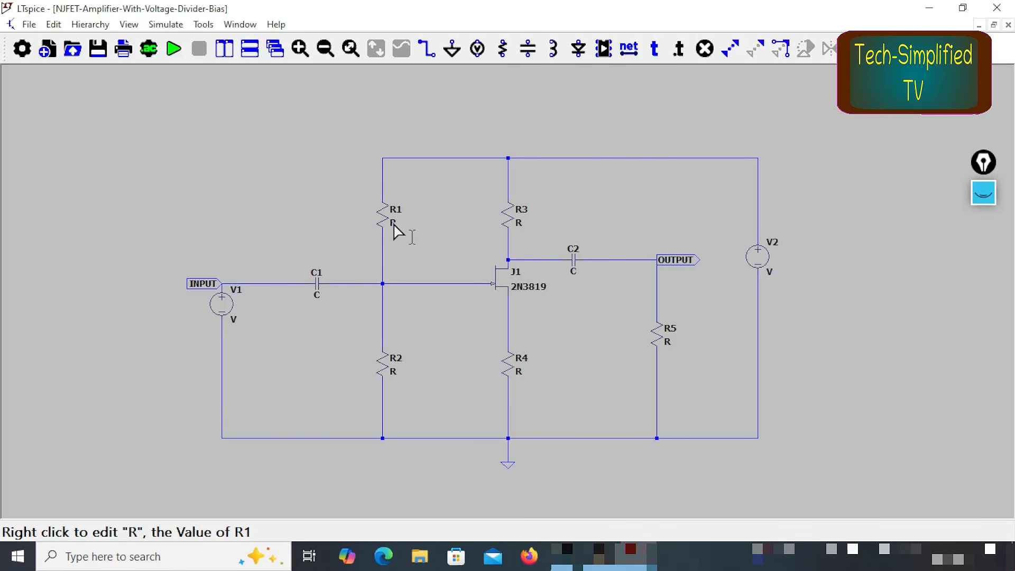
Step: Set the value of R1 to 2.2Meg
right_click(393, 223)
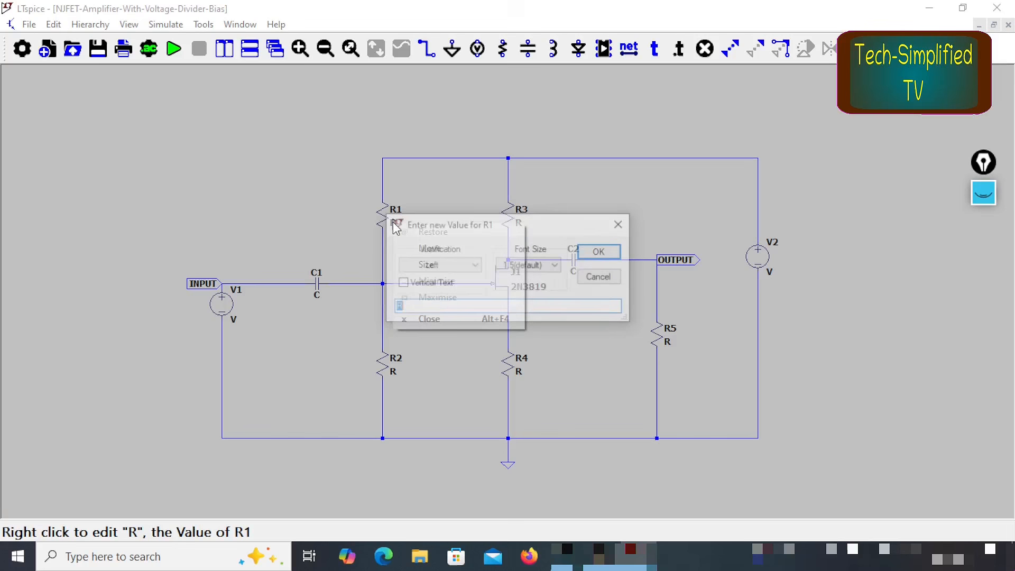
key("Escape")
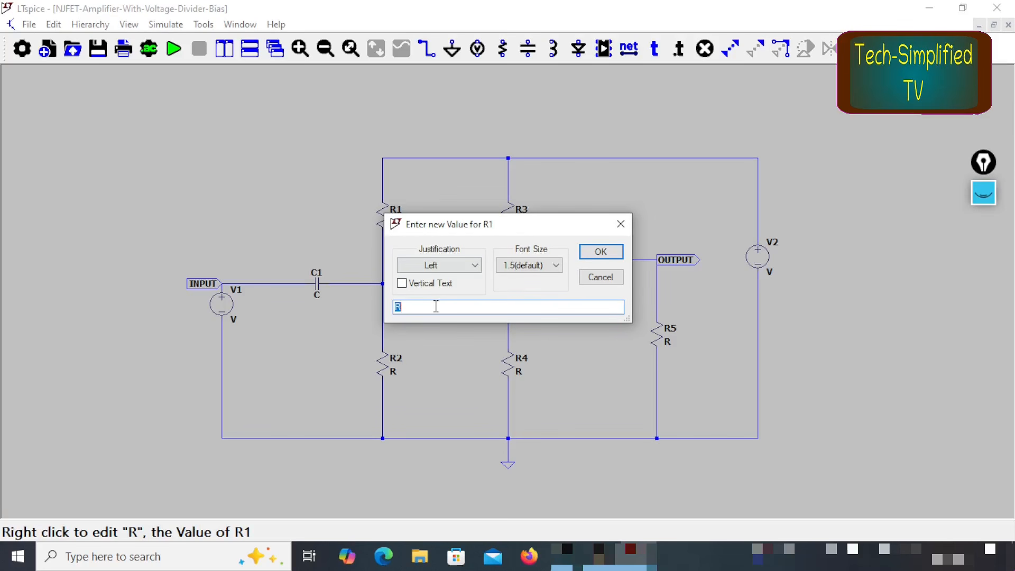
left_click_drag(431, 313, 362, 320)
key("Return")
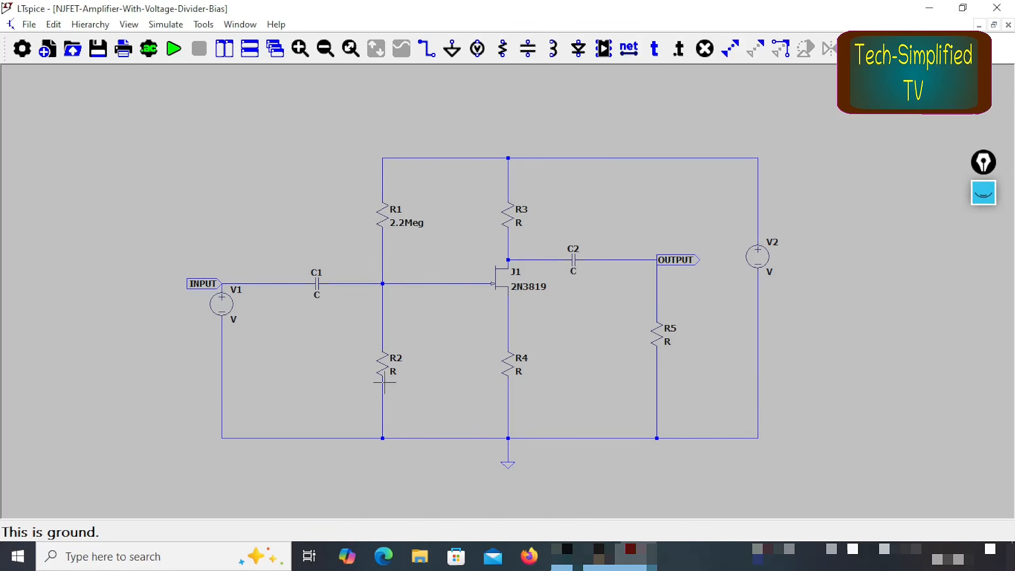
Step: Set the value of R2 to 330K
right_click(393, 372)
type("330K")
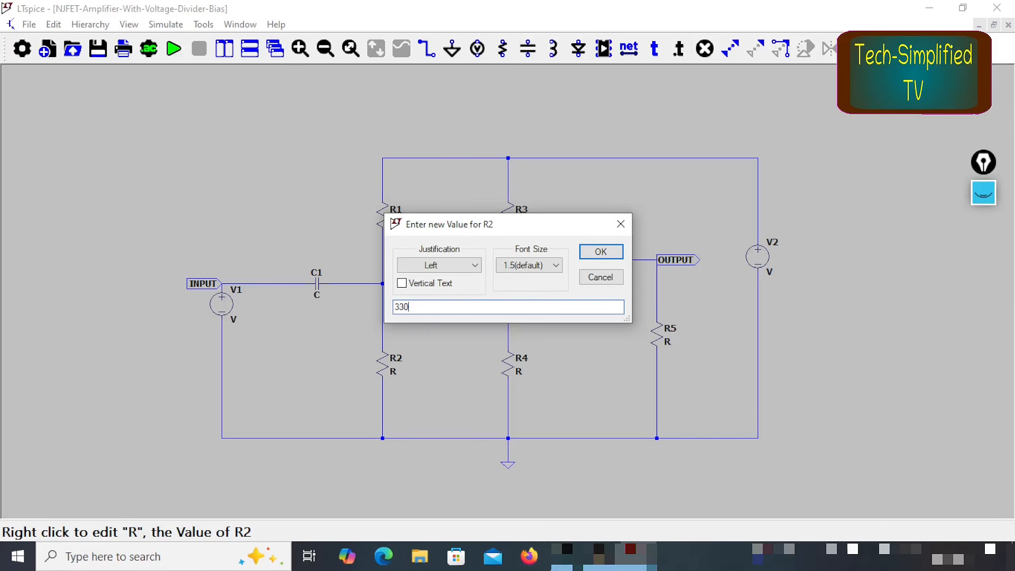
left_click(601, 252)
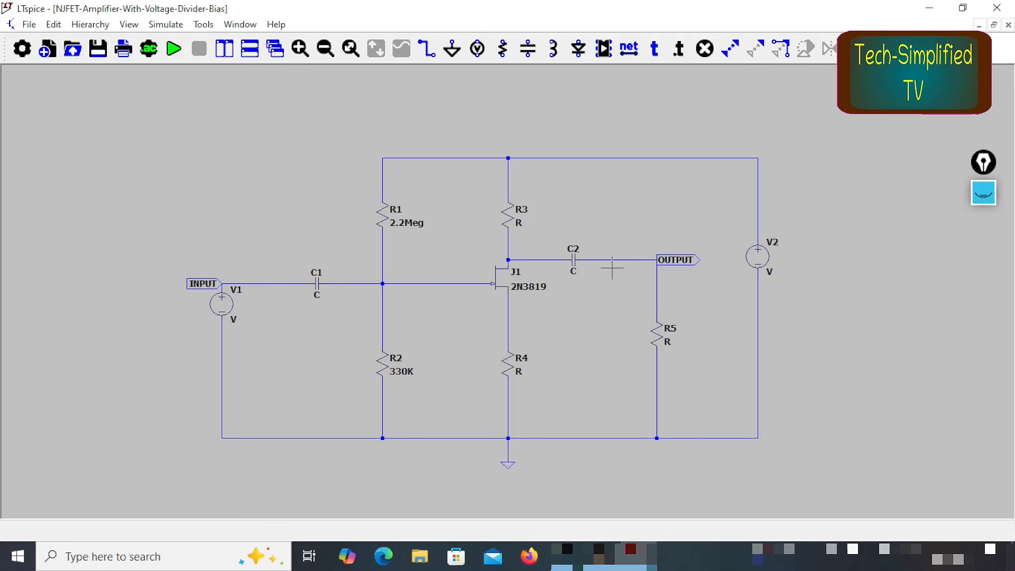
Step: Rename the drain resistor R3 as RD and the source resistor R4 as RS
right_click(523, 213)
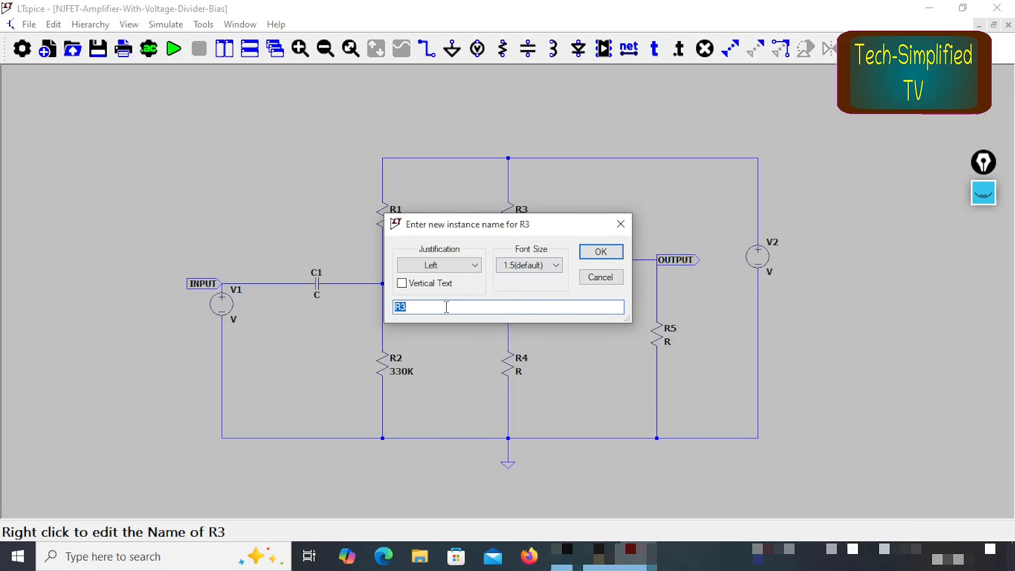
type("RD")
left_click(600, 251)
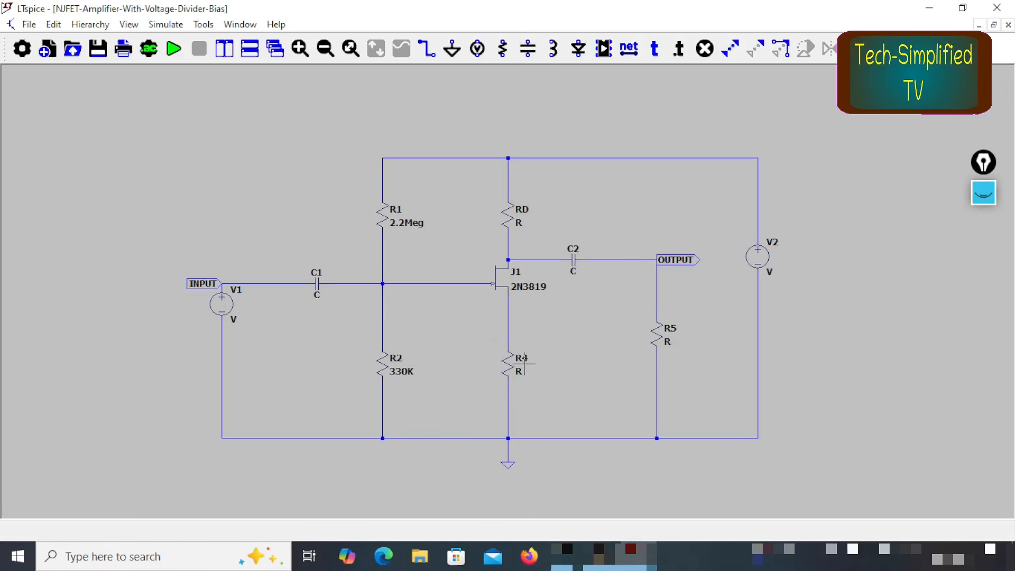
right_click(524, 359)
type("RD")
key("BackSpace")
type("S")
key("Return")
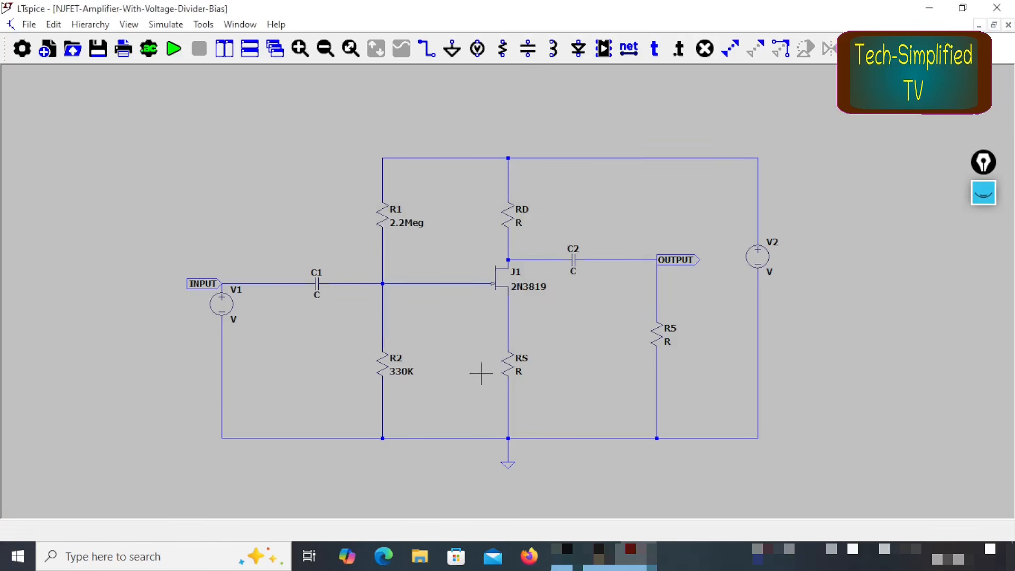
Step: Set the value of RD to 2.2K and the value of RS to 1.5K
right_click(519, 224)
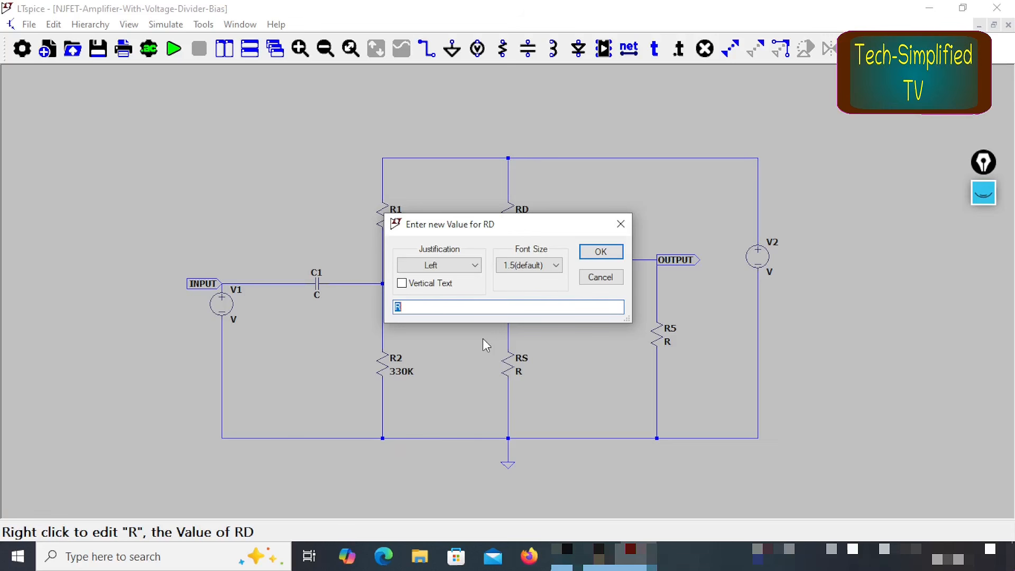
type("2.2K")
left_click(600, 252)
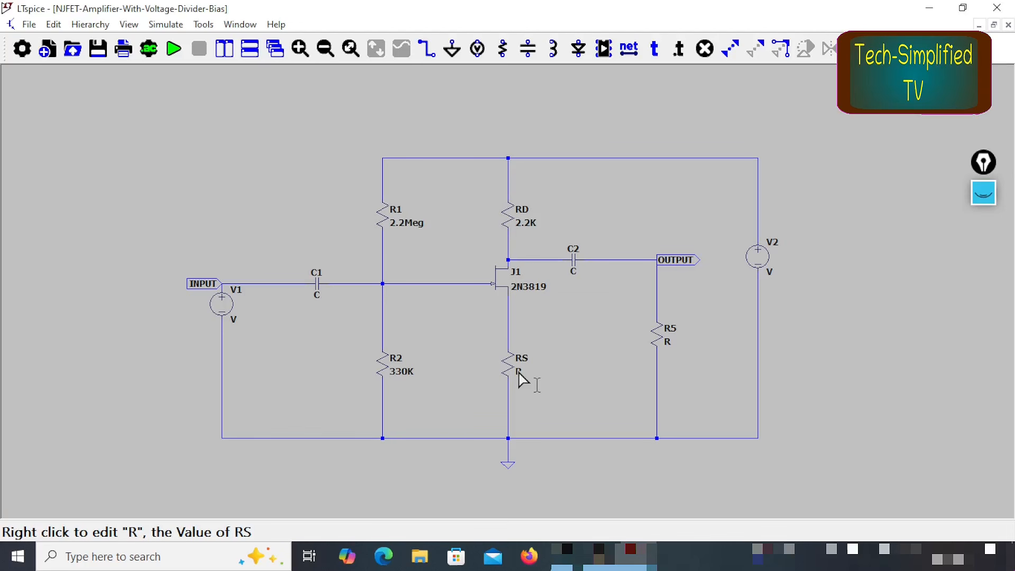
right_click(518, 373)
type("1.5K")
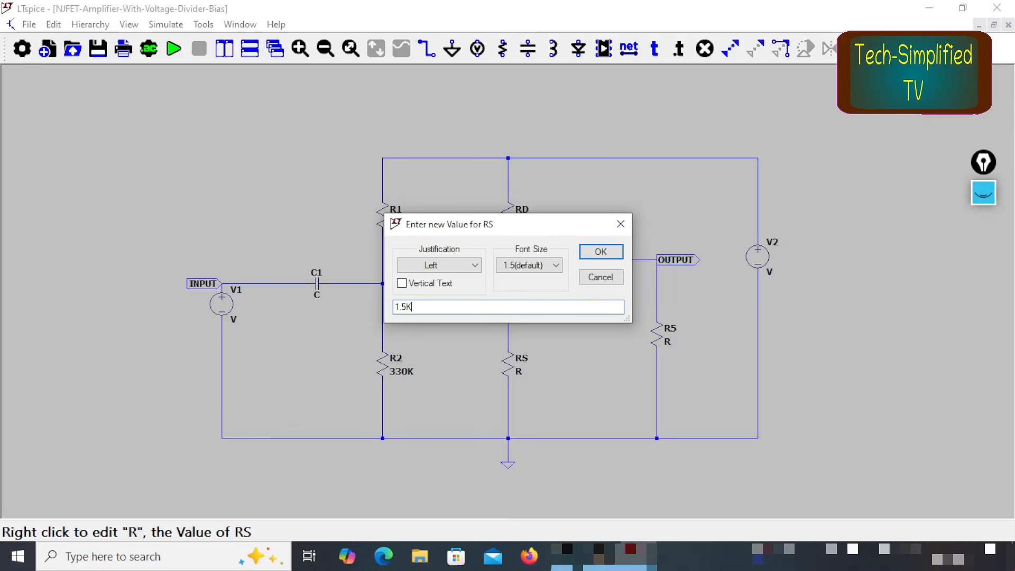
left_click(597, 253)
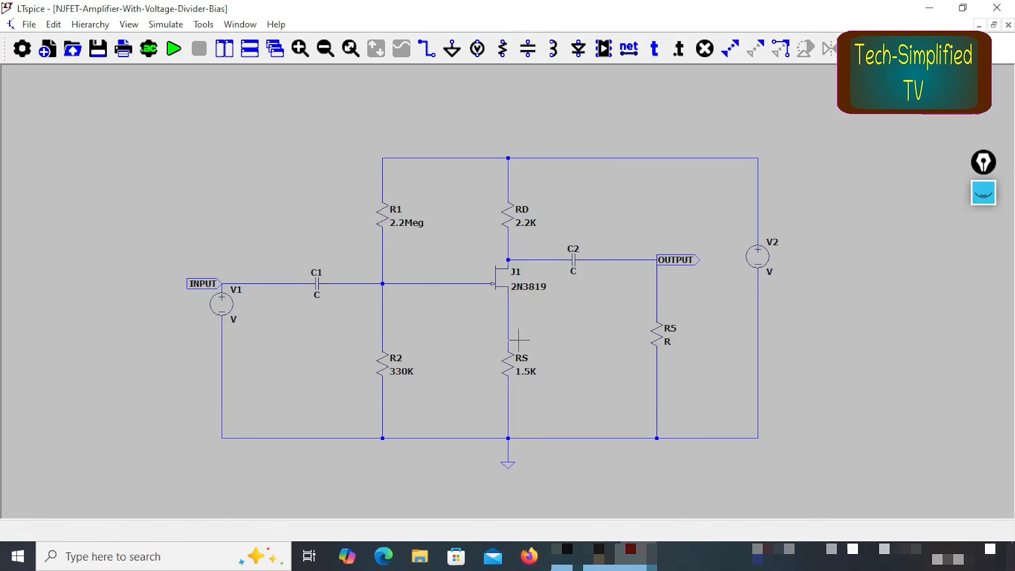
Step: Set the input capacitor C1 to 0.1uF and the output capacitor C2 to 10uF
right_click(317, 294)
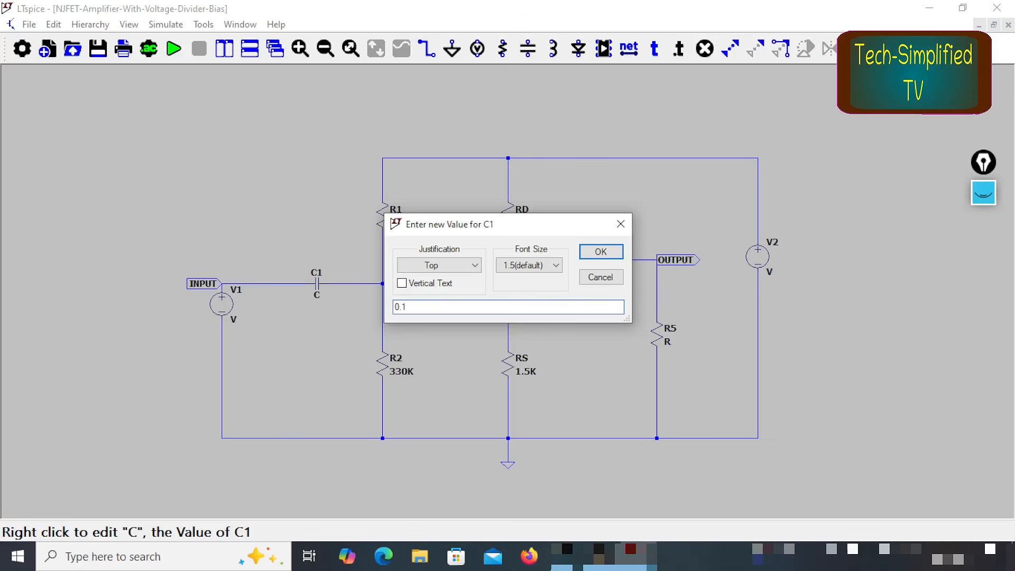
left_click(608, 255)
right_click(576, 274)
key("Return")
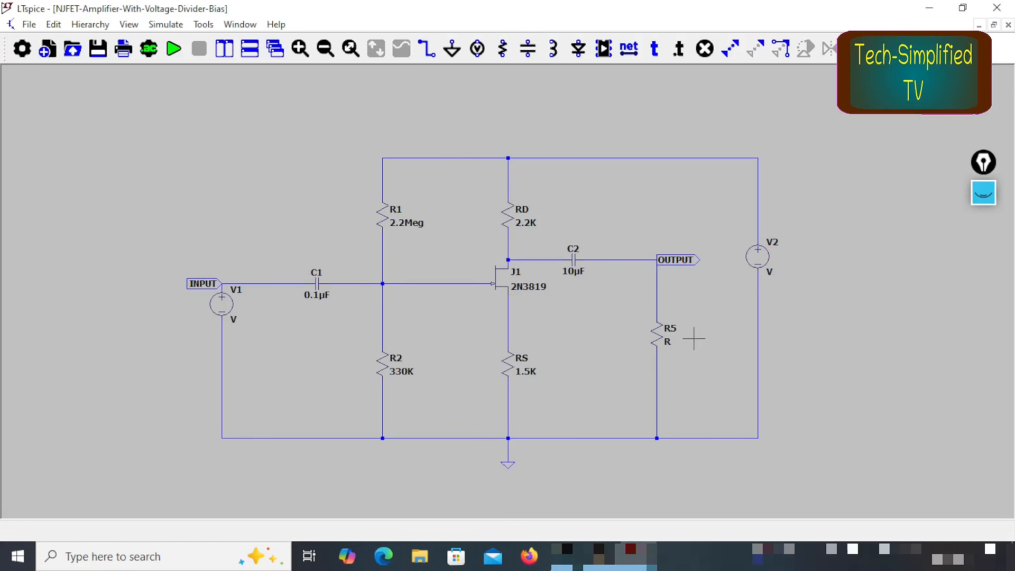
Step: Rename the output resistor R5 as RLoad and set its value to 10Meg
right_click(670, 335)
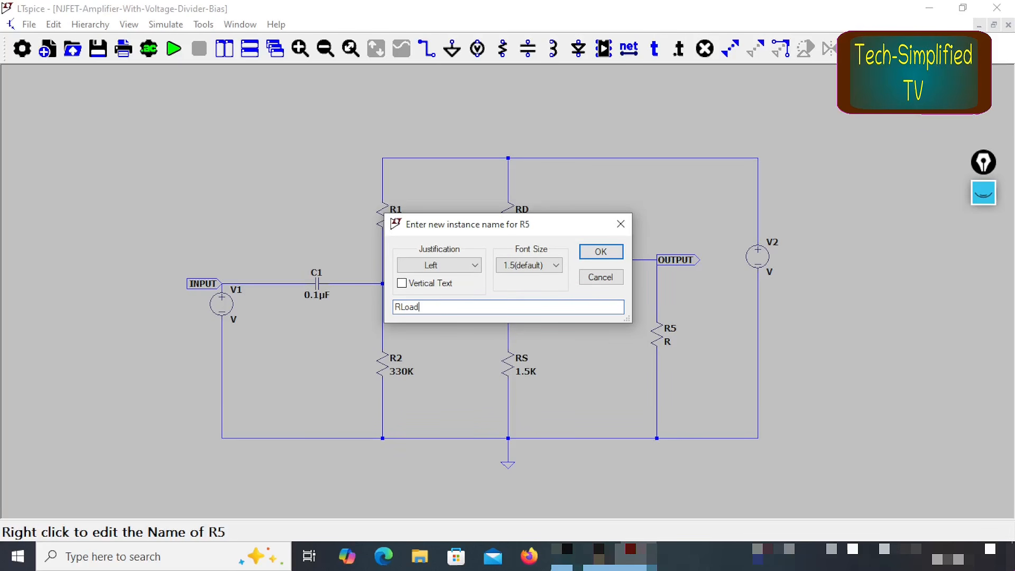
left_click(601, 251)
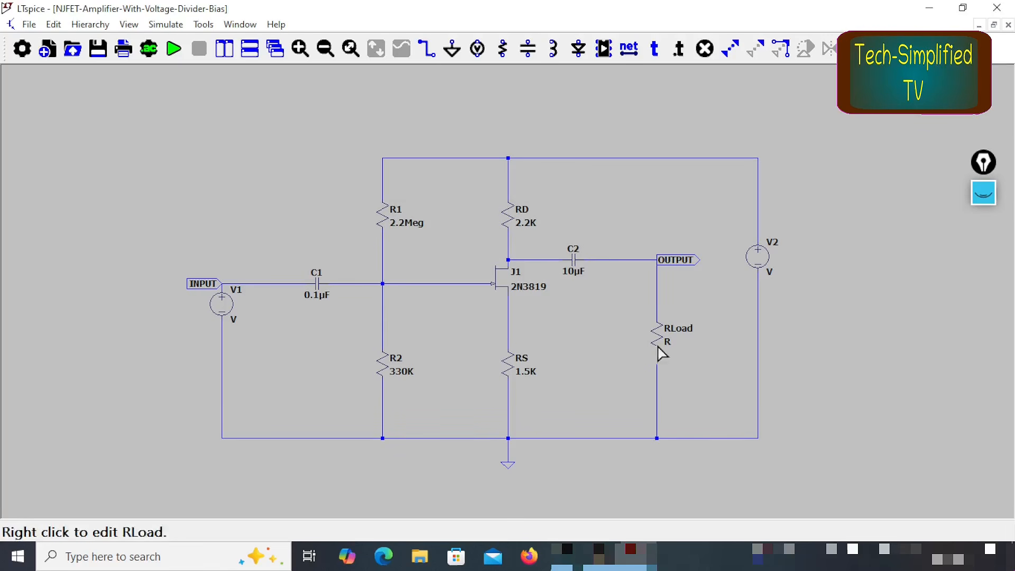
right_click(667, 342)
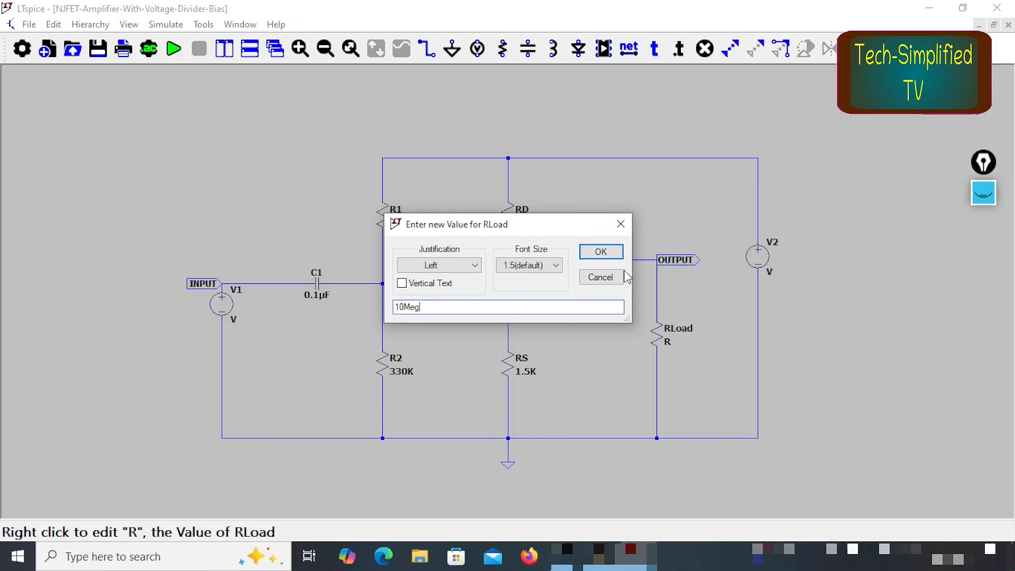
left_click(597, 252)
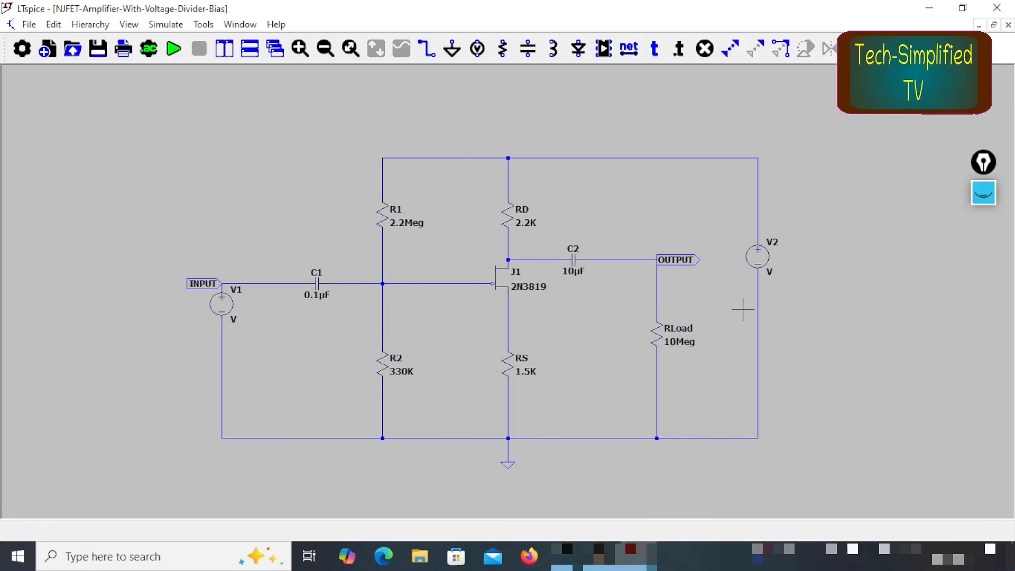
Step: Rename the supply source V2 as Vdd and set its value to 20v
right_click(775, 247)
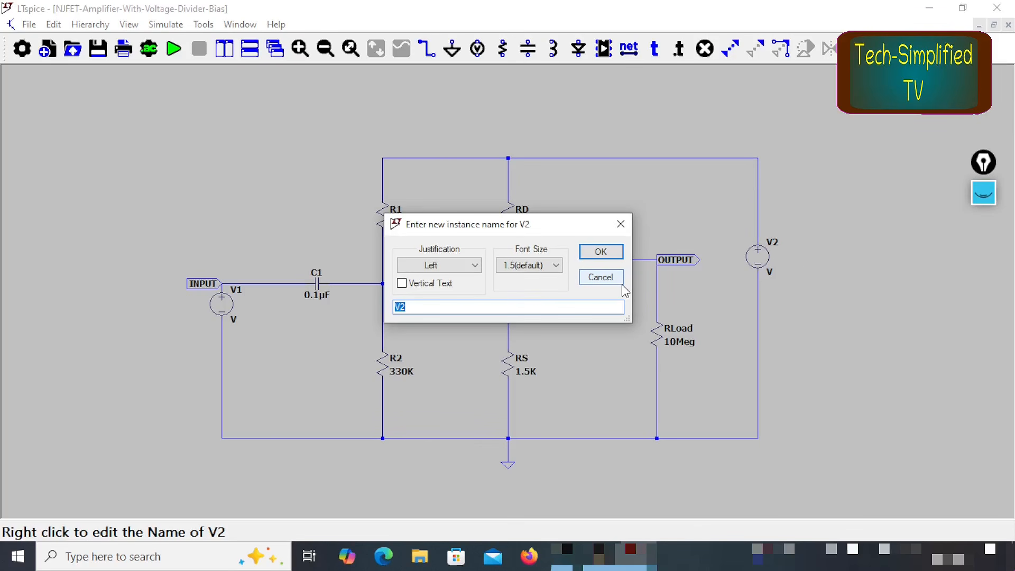
key("Return")
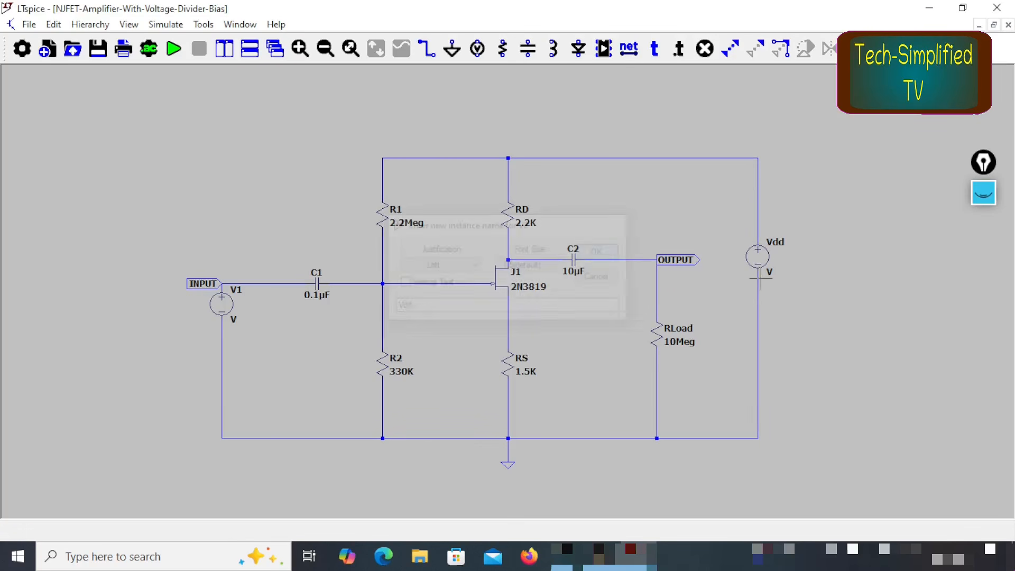
right_click(770, 274)
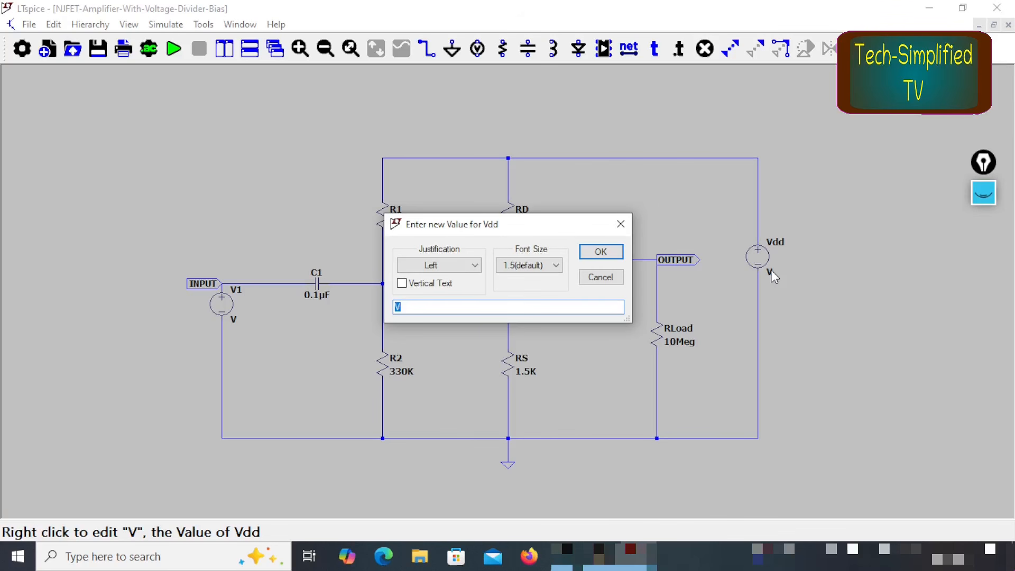
key("Return")
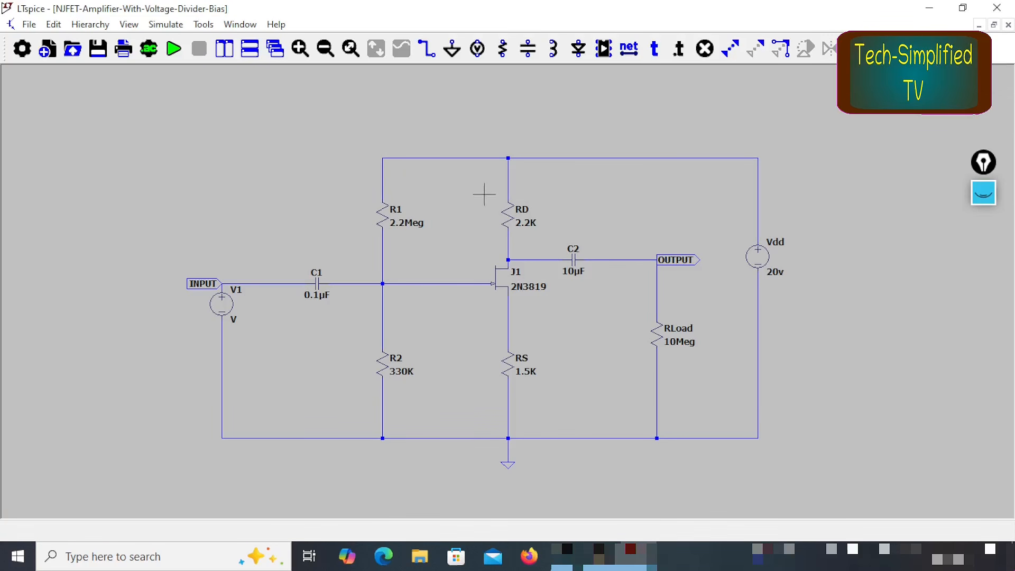
key("ctrl+shift+1")
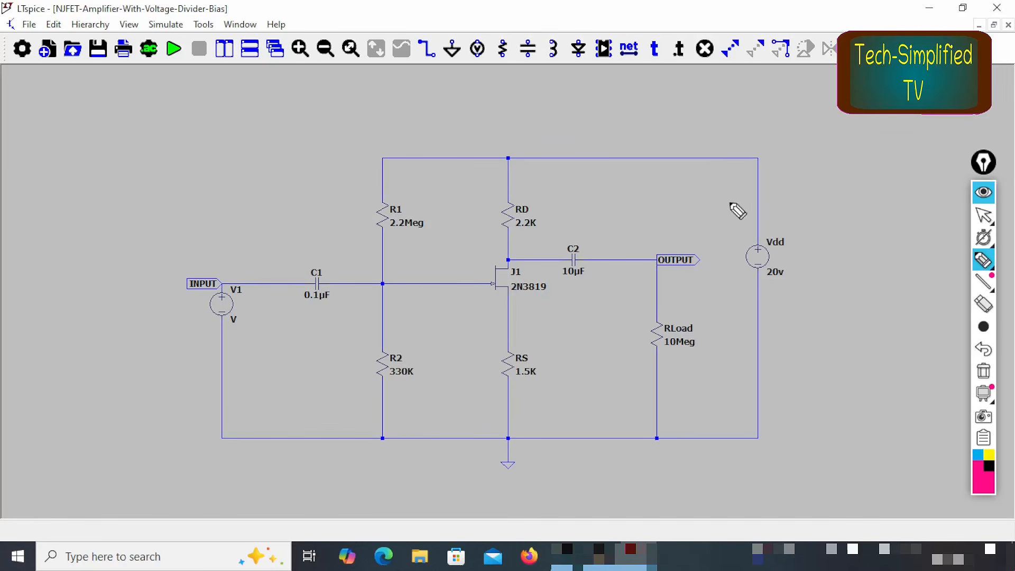
mouse_move(761, 232)
left_mouse_down()
mouse_move(597, 157)
mouse_move(392, 162)
mouse_move(352, 281)
mouse_move(425, 393)
mouse_move(407, 166)
left_mouse_up()
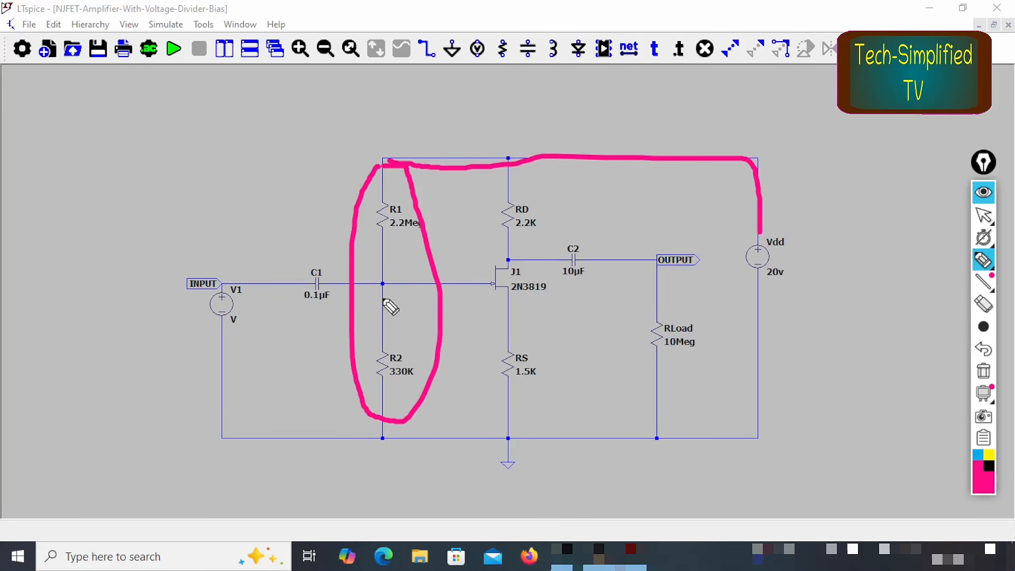
mouse_move(371, 283)
left_mouse_down()
mouse_move(384, 289)
mouse_move(421, 260)
left_mouse_up()
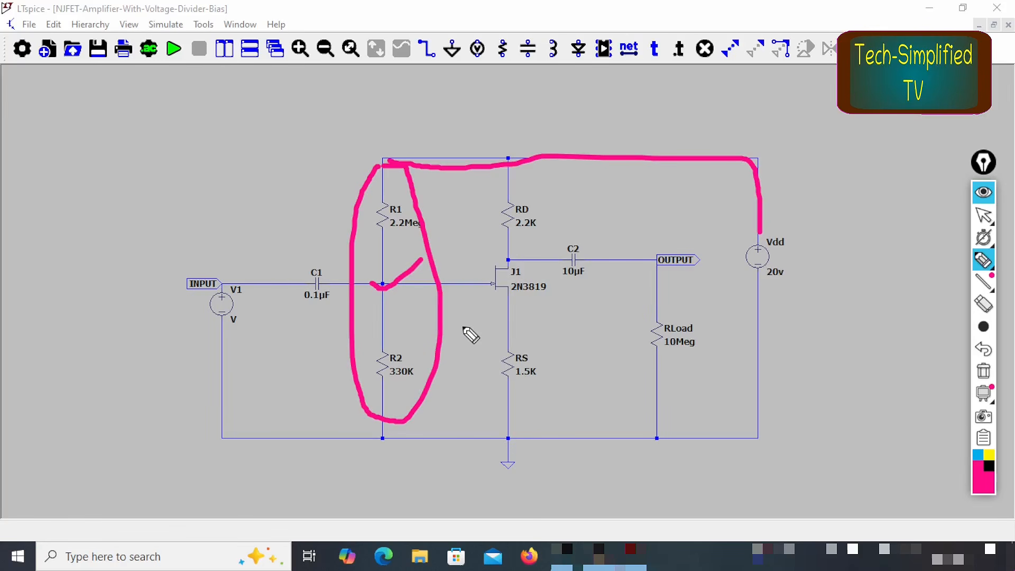
key("ctrl+shift+1")
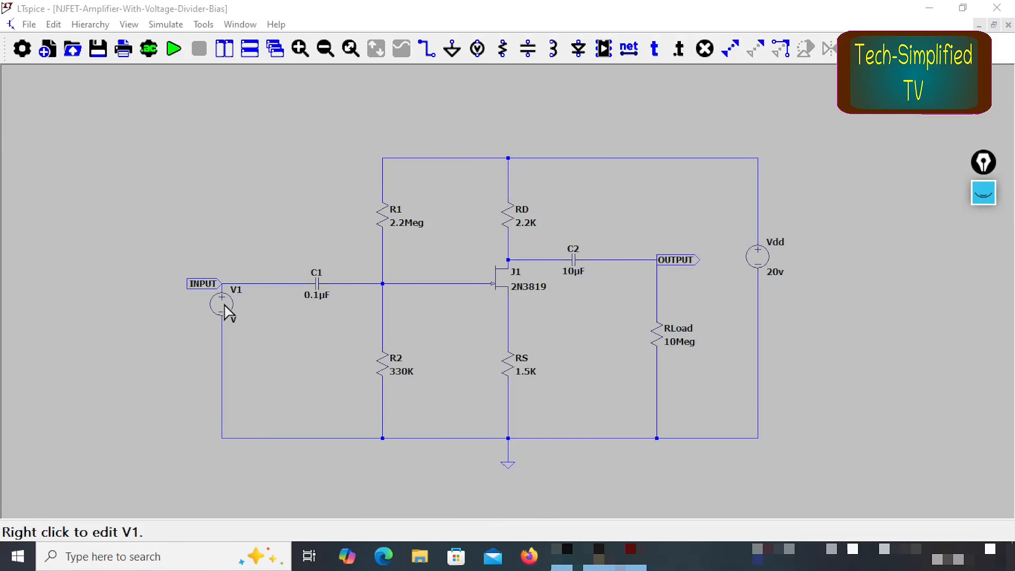
Step: Configure V1 as a SINE source with DC offset 0, amplitude 0.1 V and frequency 1KHz
right_click(225, 307)
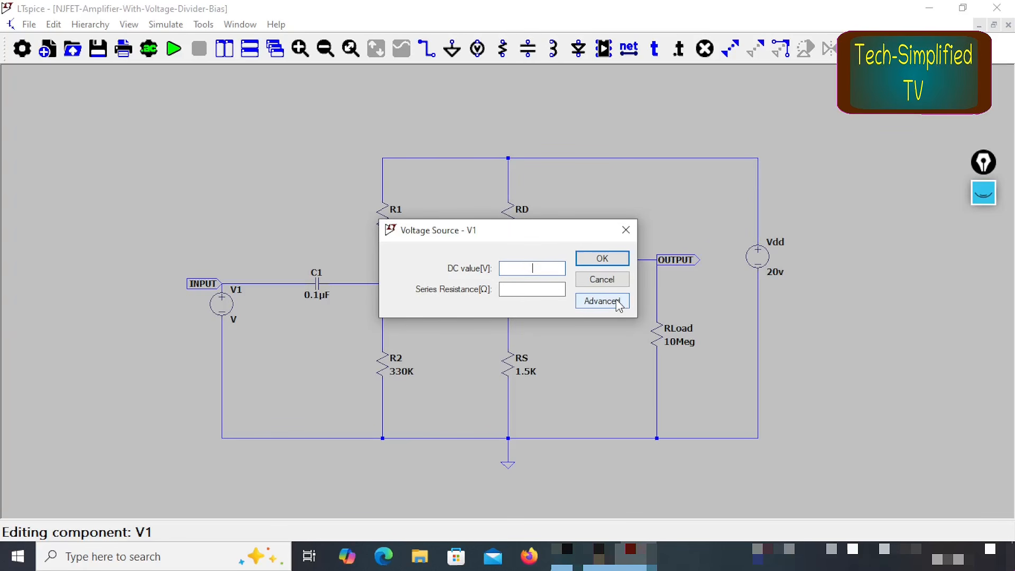
left_click(582, 300)
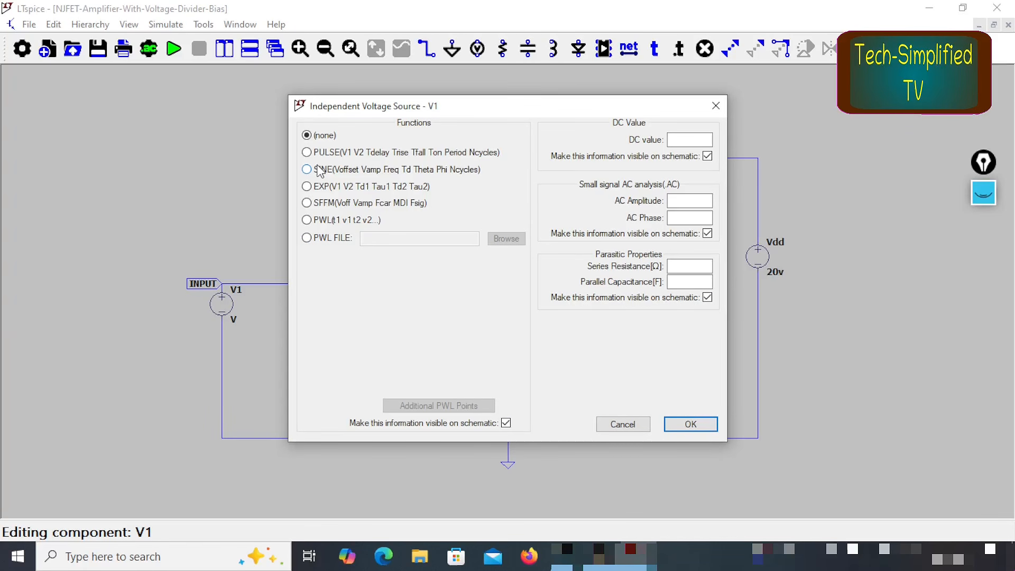
left_click(319, 171)
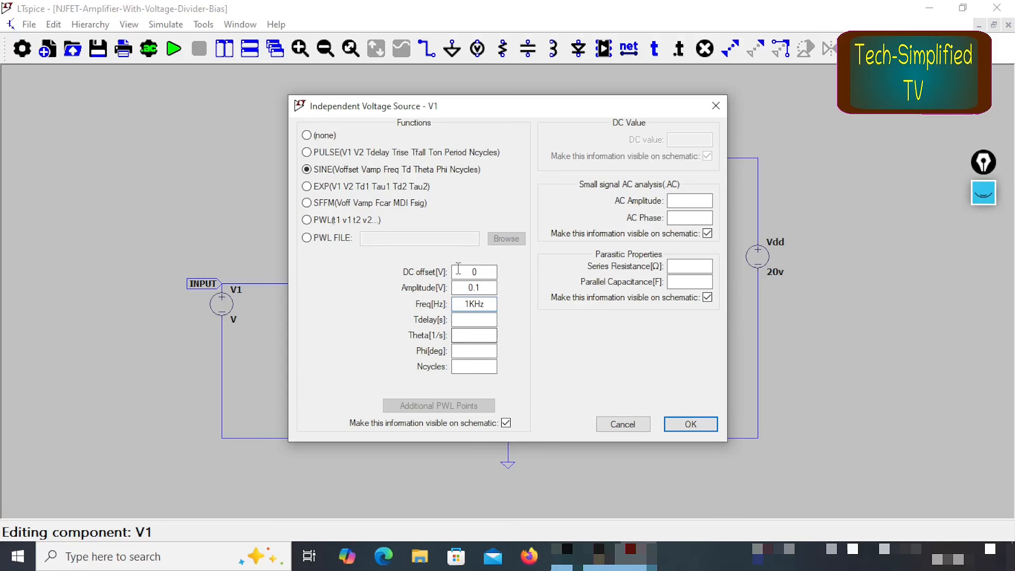
double_click(487, 289)
left_click(691, 426)
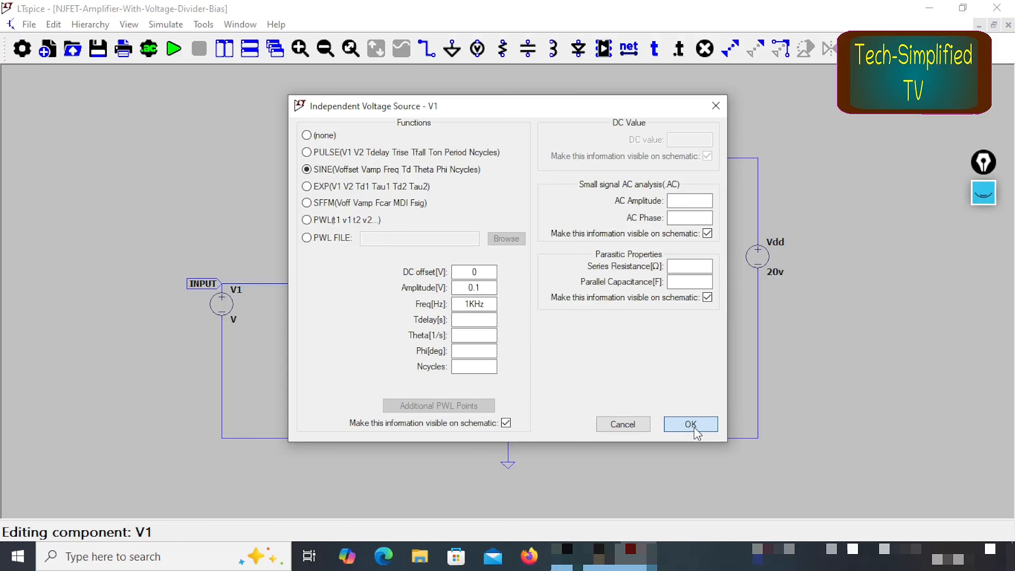
left_click(691, 425)
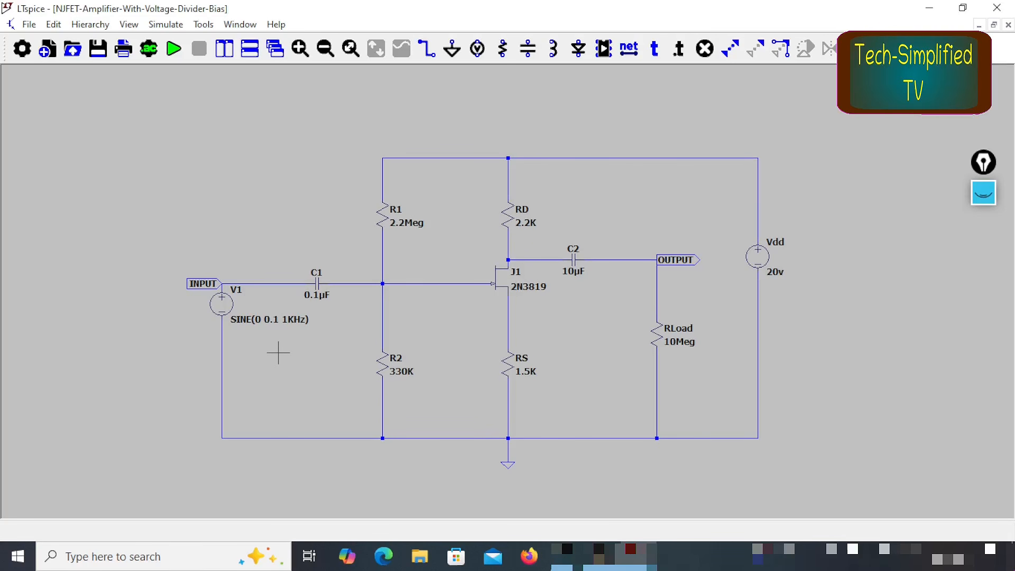
key("ctrl+shift+3")
left_click_drag(222, 334, 319, 332)
mouse_move(420, 151)
left_mouse_down()
mouse_move(387, 142)
mouse_move(372, 397)
mouse_move(452, 307)
mouse_move(418, 153)
left_mouse_up()
mouse_move(483, 300)
left_mouse_down()
mouse_move(506, 305)
mouse_move(515, 293)
left_mouse_up()
left_click(538, 215)
left_click_drag(539, 215, 605, 200)
left_click_drag(538, 370, 578, 360)
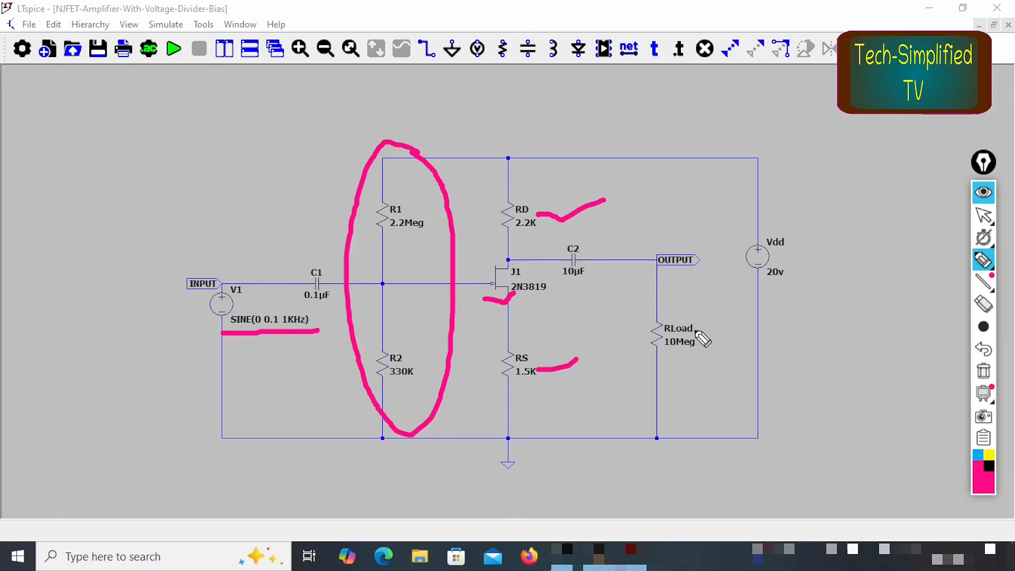
left_click_drag(293, 256, 355, 226)
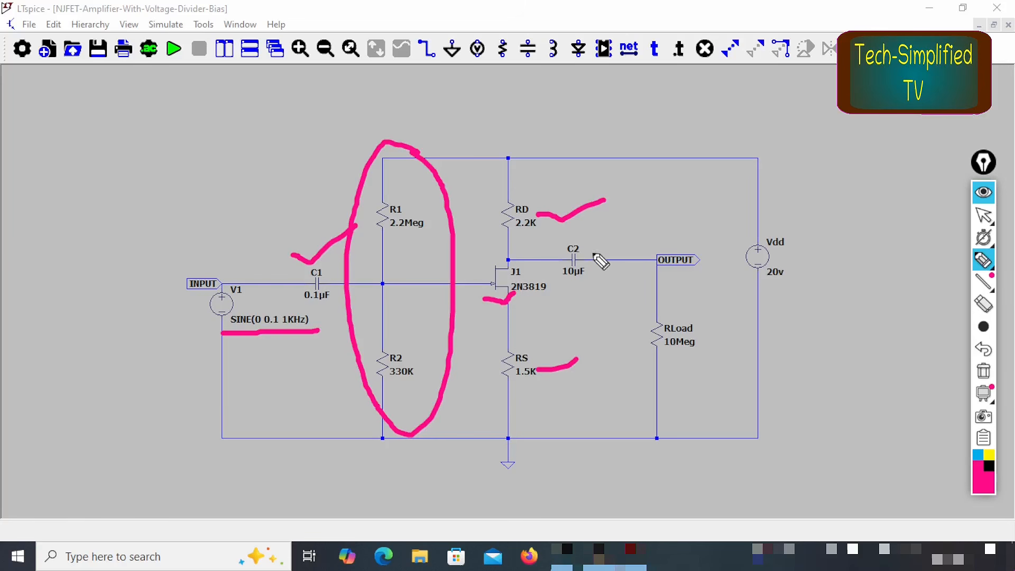
mouse_move(584, 238)
left_mouse_down()
mouse_move(550, 267)
mouse_move(616, 259)
mouse_move(606, 238)
mouse_move(688, 213)
left_mouse_up()
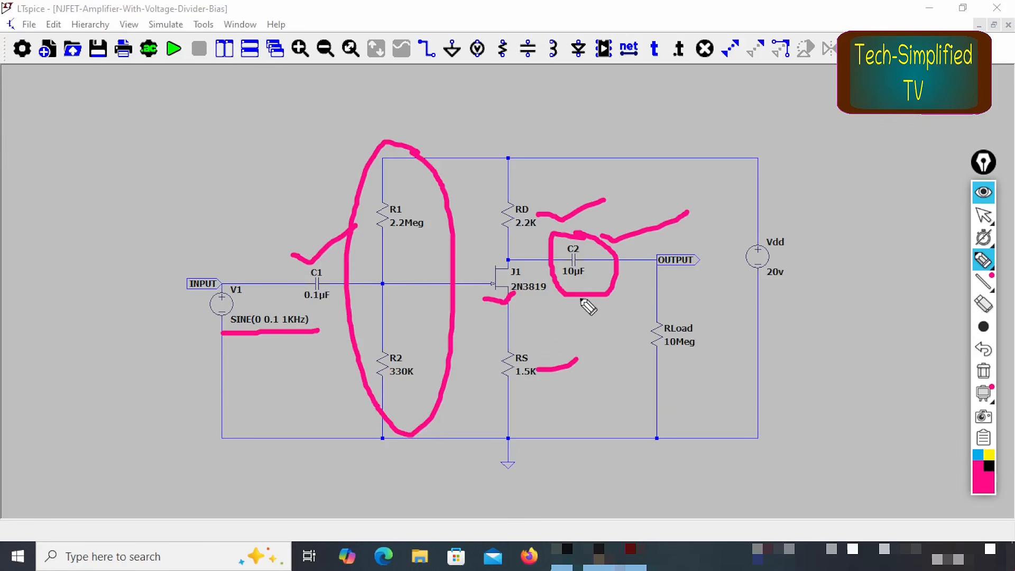
left_click_drag(689, 282, 720, 276)
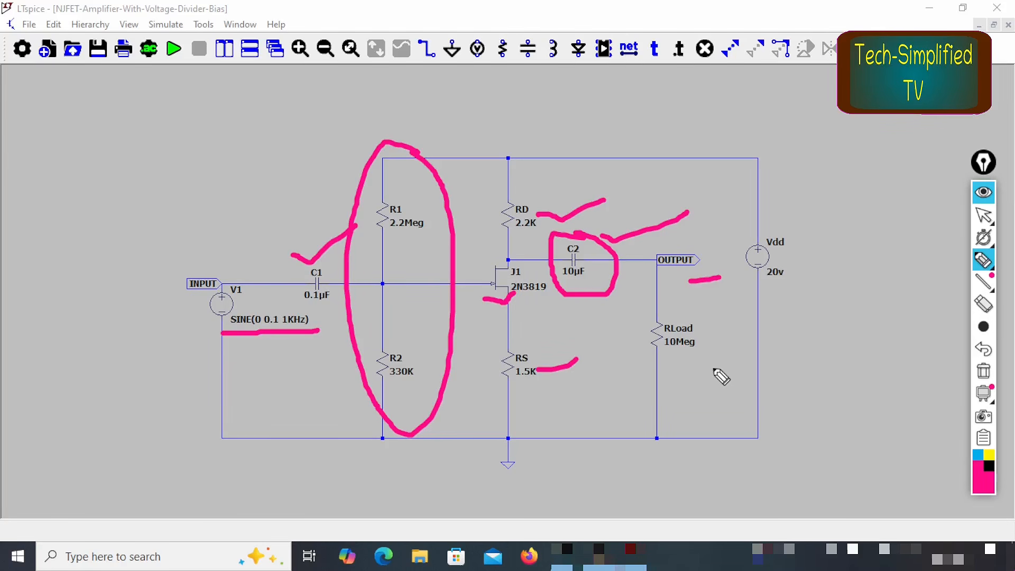
mouse_move(664, 364)
left_mouse_down()
mouse_move(720, 356)
mouse_move(637, 320)
mouse_move(723, 370)
left_mouse_up()
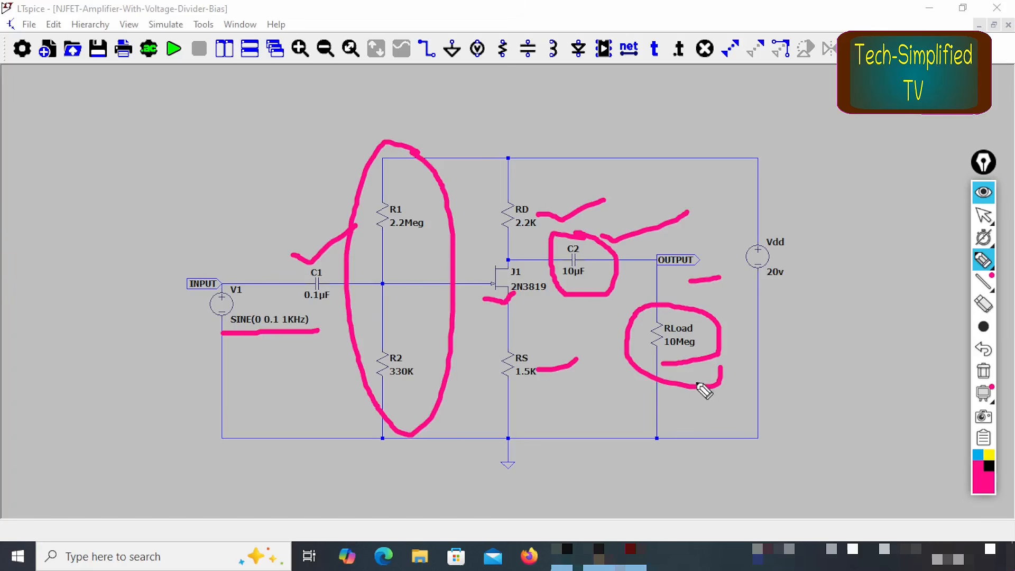
left_click(792, 242)
left_click_drag(802, 252, 859, 223)
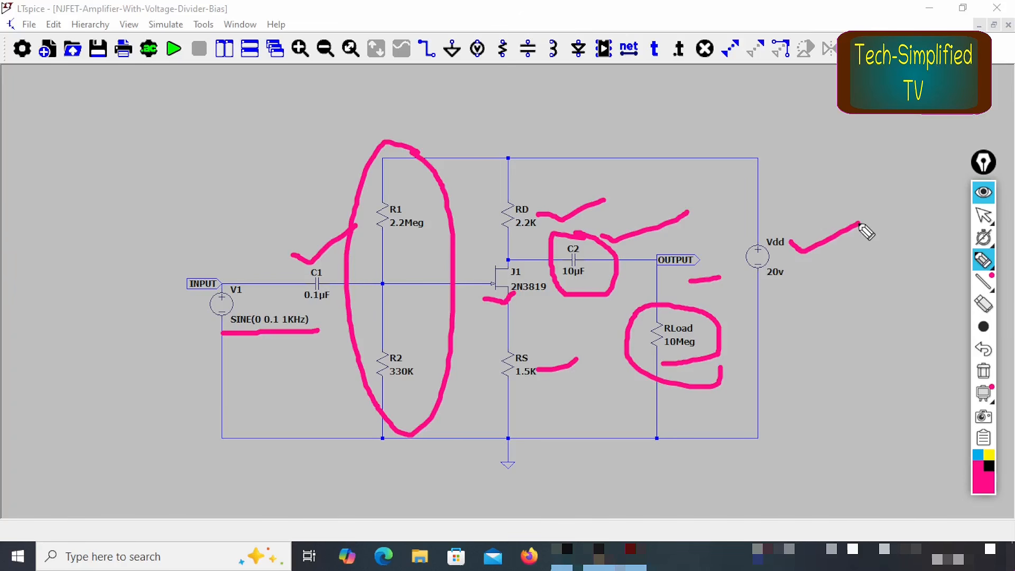
left_click_drag(768, 290, 819, 276)
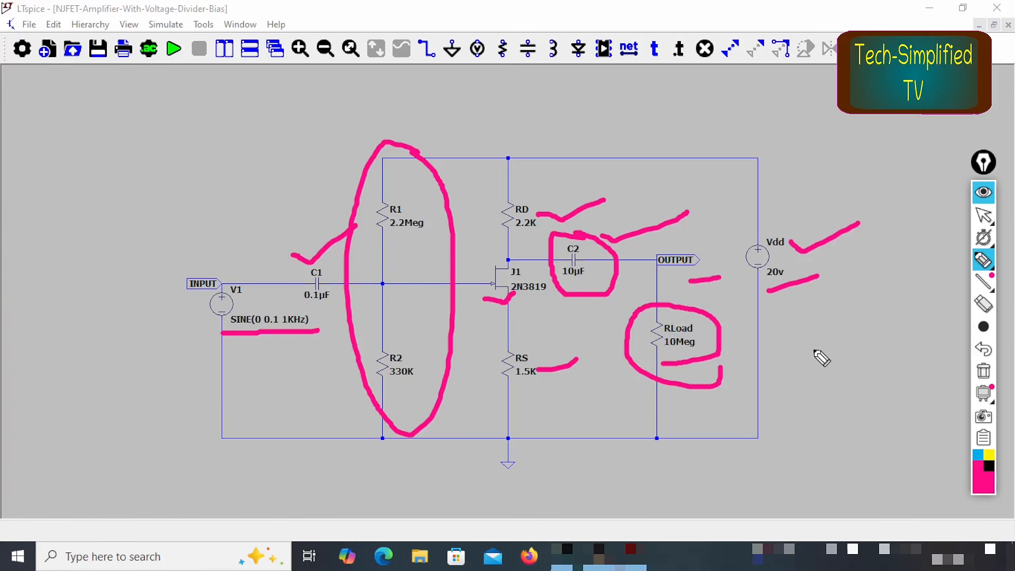
key("ctrl+shift+1")
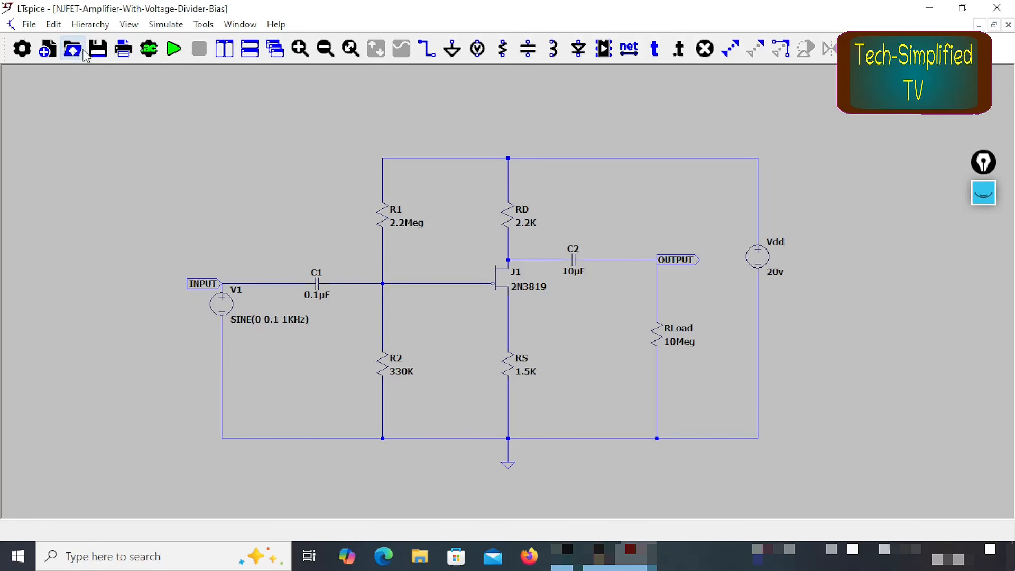
Step: Open the schematic's SPICE netlist and check off its component, source, model and library lines with the screen pen
left_click(129, 25)
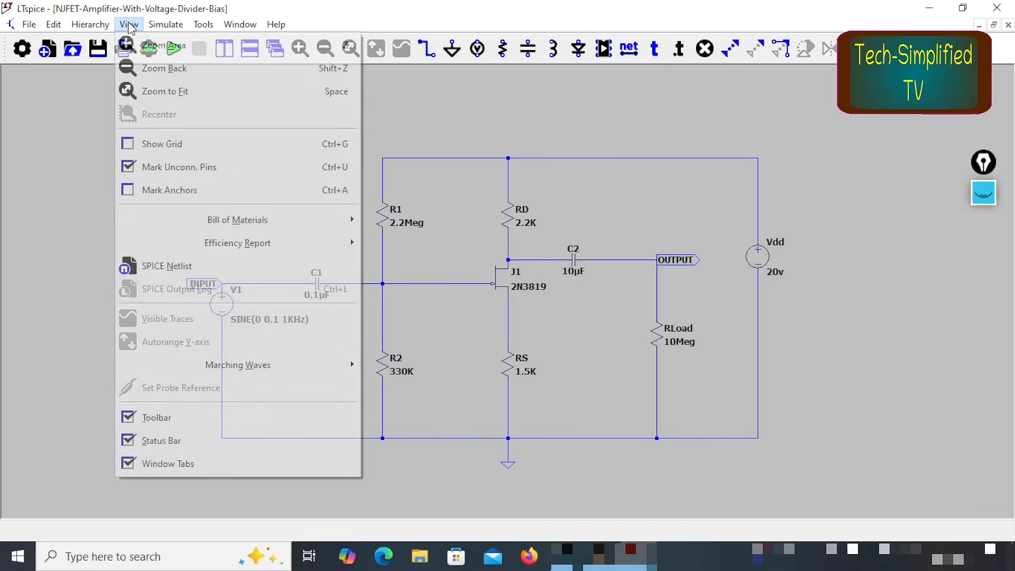
left_click(240, 268)
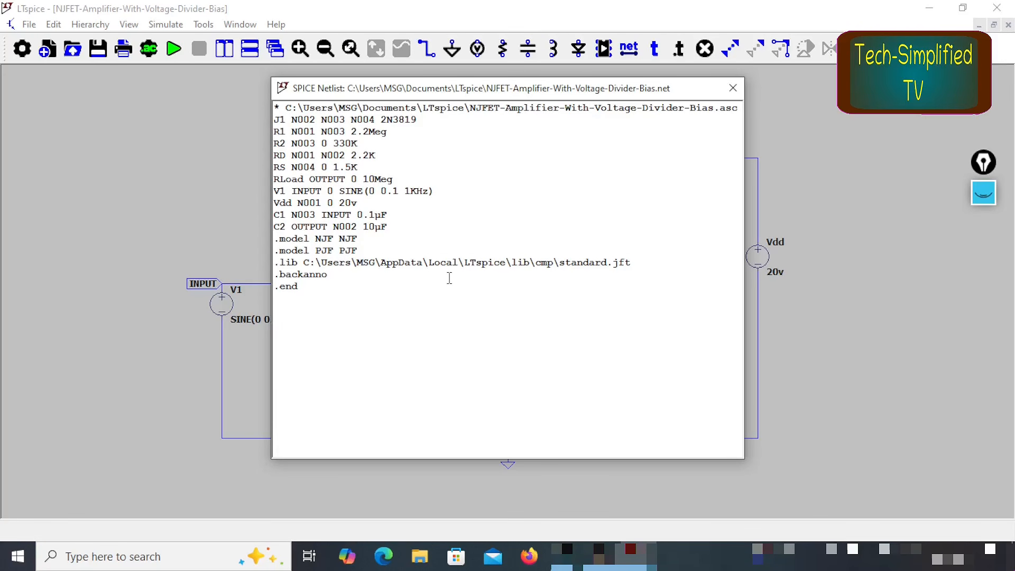
key("ctrl+shift+3")
left_click_drag(421, 118, 472, 97)
left_click_drag(392, 134, 449, 116)
left_click(363, 143)
left_click_drag(364, 144, 433, 126)
left_click_drag(384, 154, 421, 144)
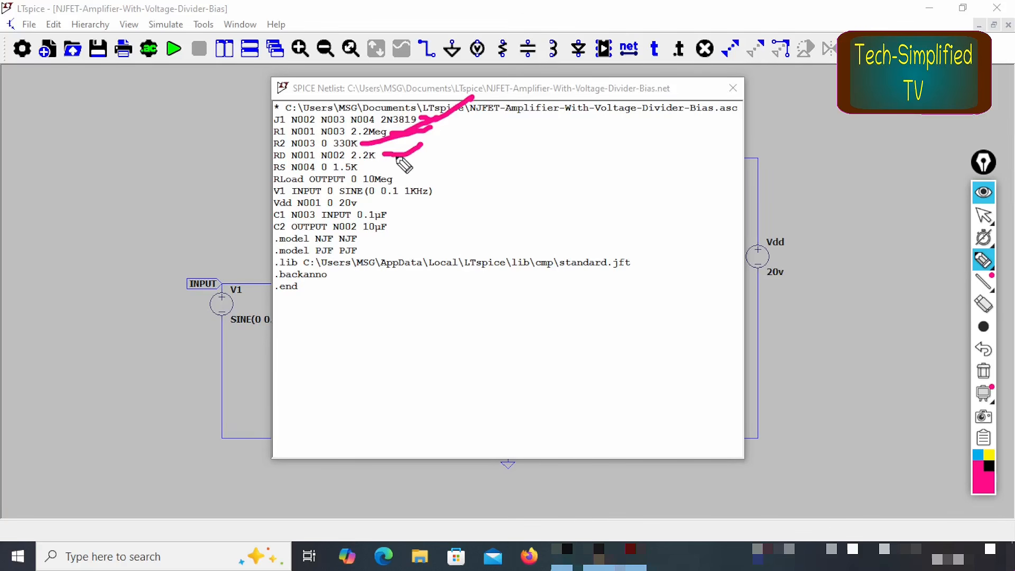
left_click_drag(375, 170, 463, 150)
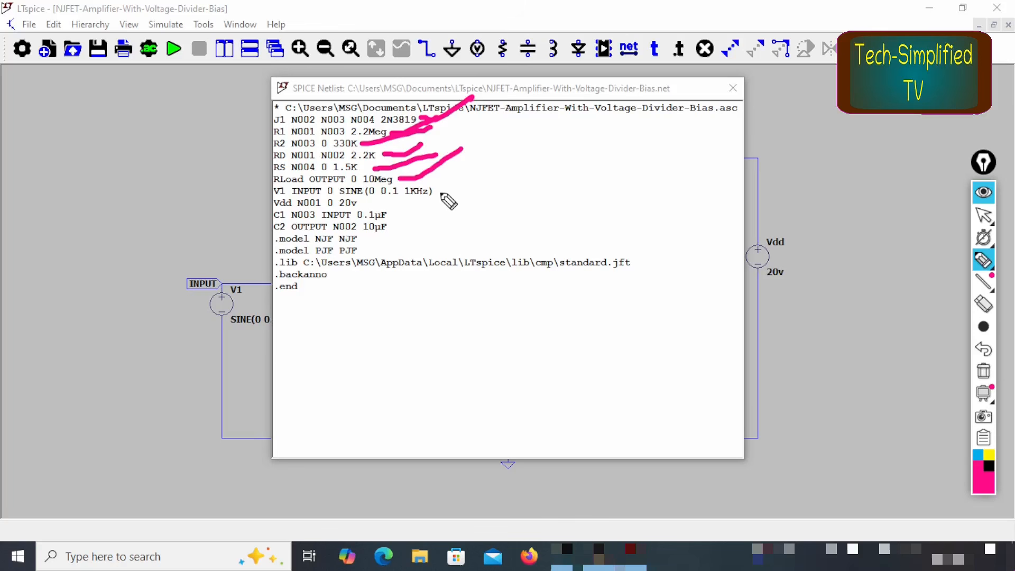
mouse_move(439, 190)
left_mouse_down()
mouse_move(517, 176)
mouse_move(537, 154)
left_mouse_up()
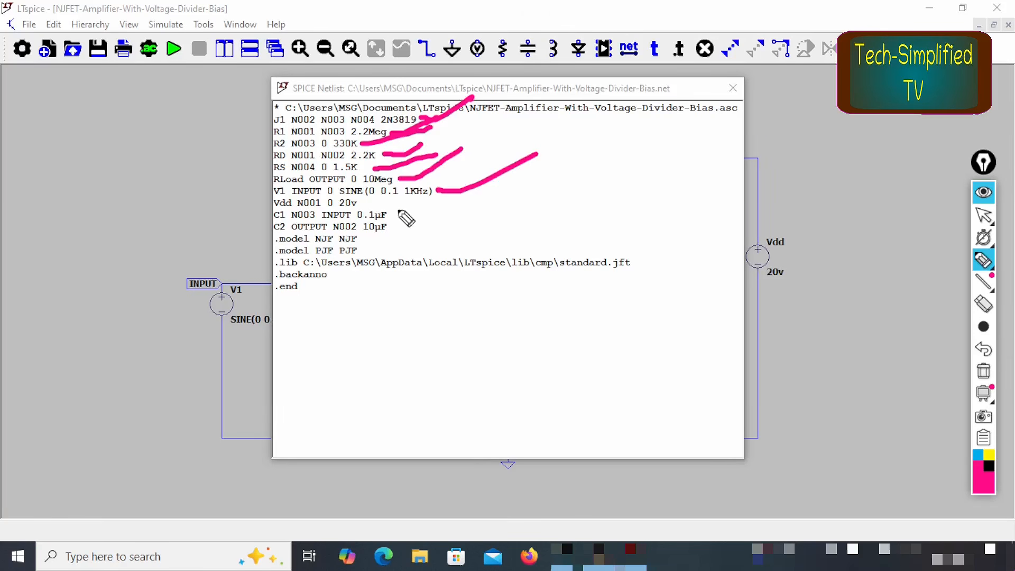
mouse_move(360, 202)
left_mouse_down()
mouse_move(472, 204)
mouse_move(570, 167)
left_mouse_up()
left_click(480, 198)
mouse_move(391, 215)
left_mouse_down()
mouse_move(423, 206)
mouse_move(417, 222)
left_mouse_up()
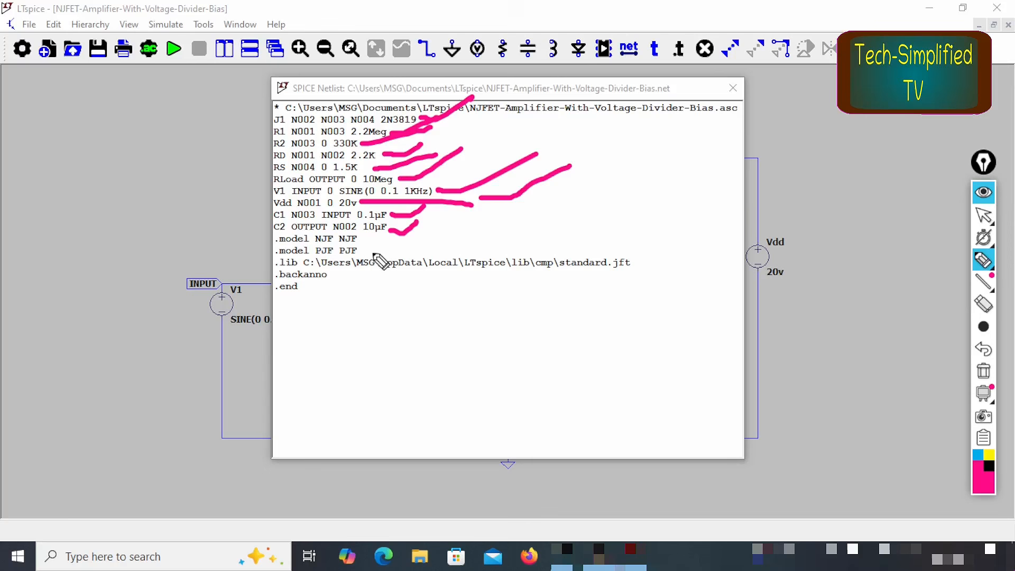
left_click_drag(362, 233, 365, 249)
left_click_drag(291, 268, 615, 269)
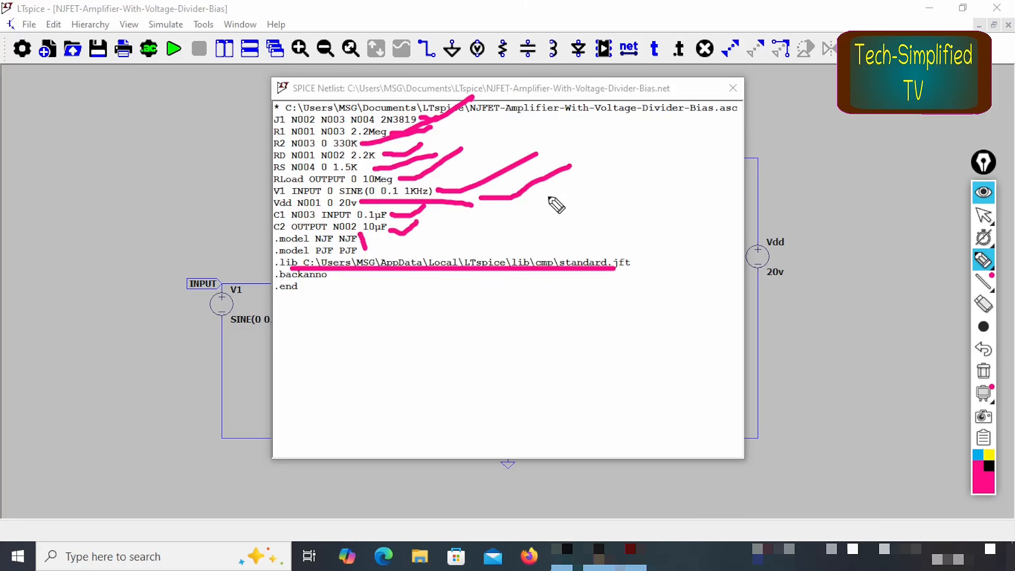
Step: Clear the pen marks and close the SPICE netlist
key("ctrl+shift+7")
key("ctrl+shift+1")
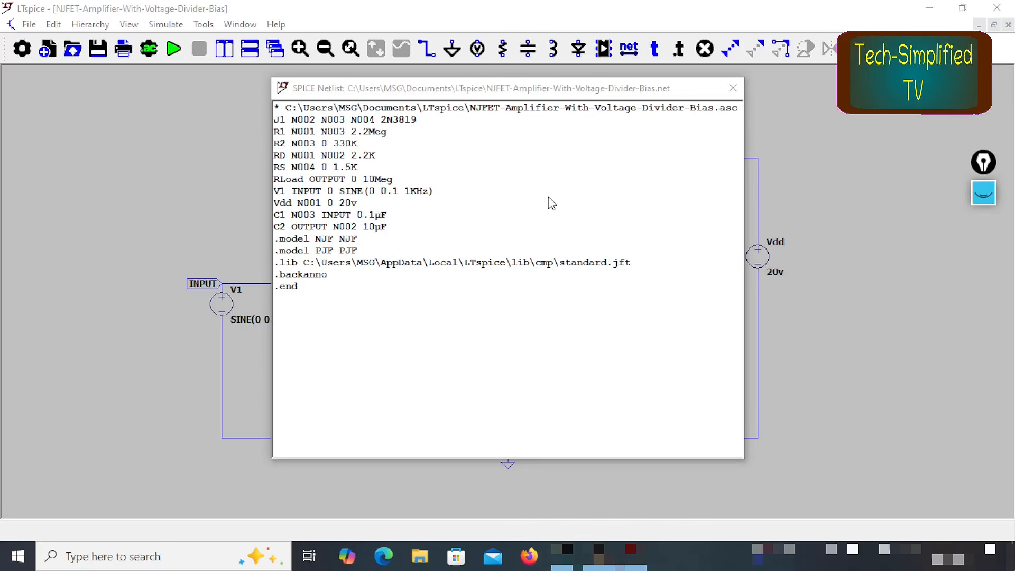
left_click(733, 88)
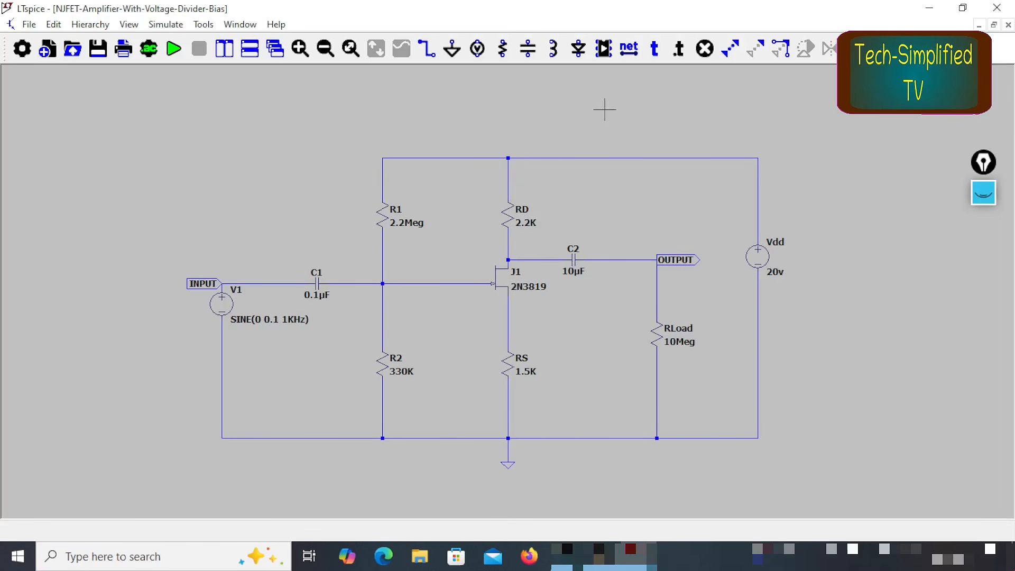
Step: Add a .tran SPICE directive below the circuit, under the input source
left_click(680, 53)
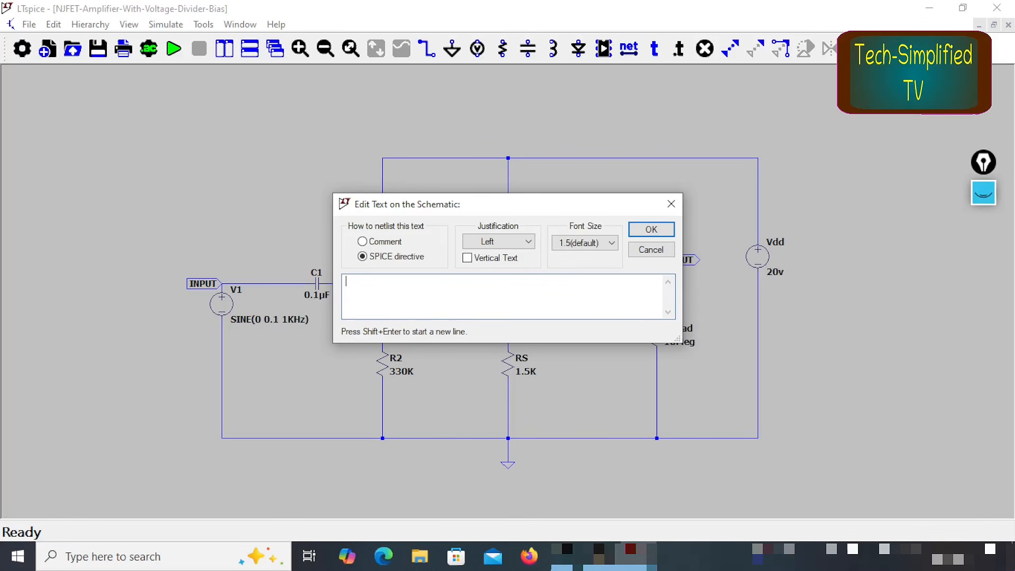
left_click(652, 230)
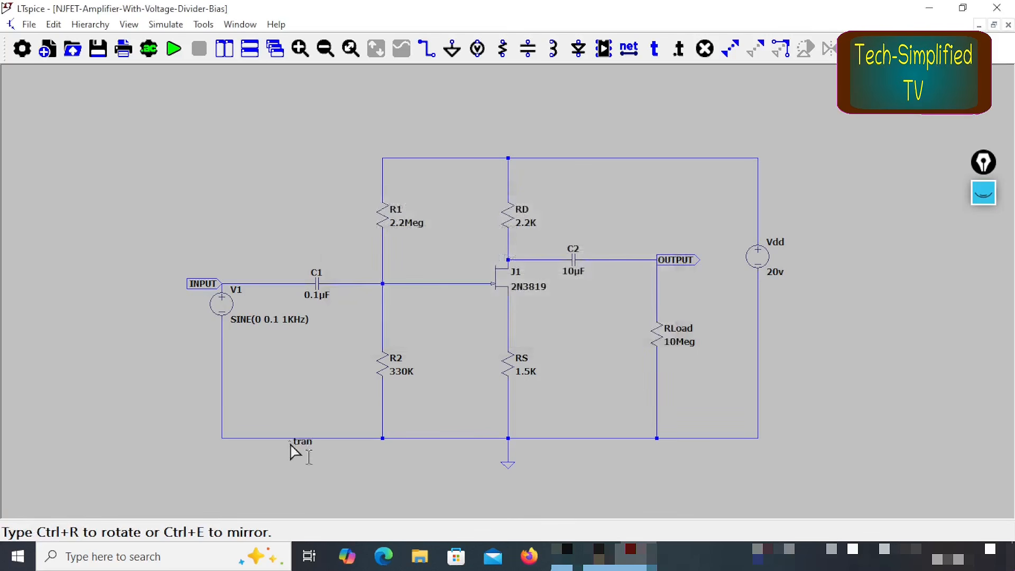
left_click(222, 480)
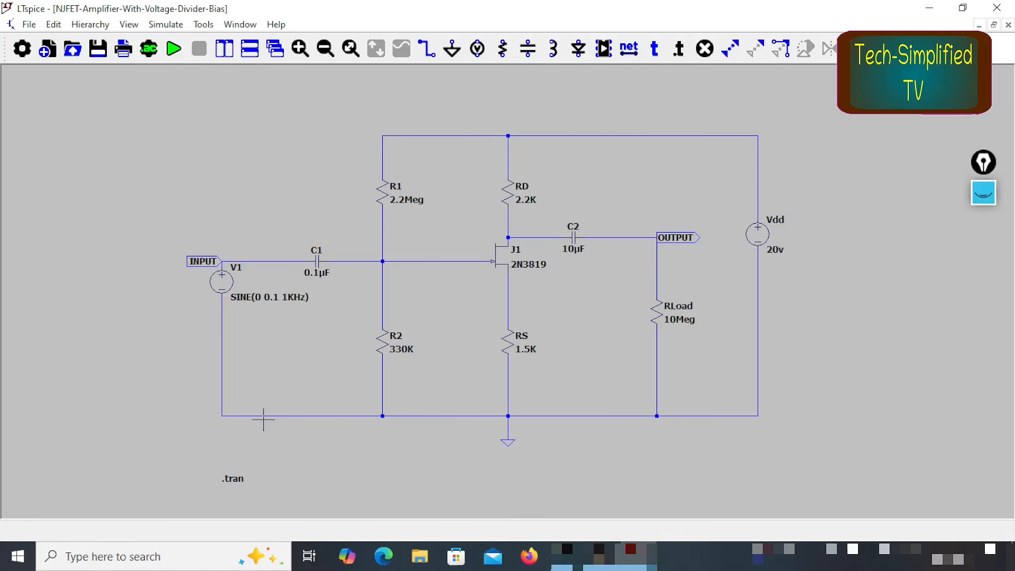
Step: Configure the .tran directive with stop time 2ms, time to start saving data 0 and maximum timestep 10us
right_click(242, 482)
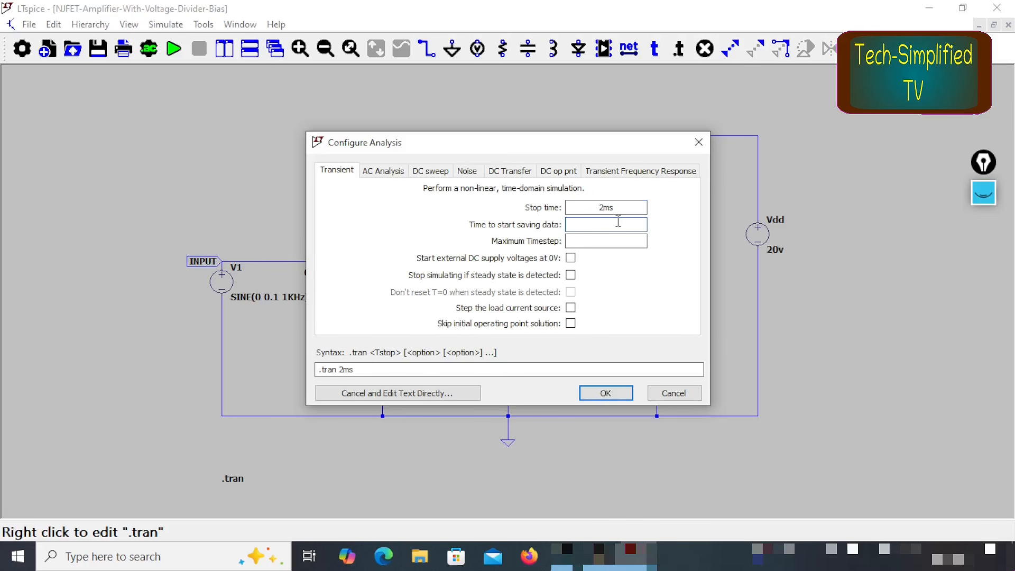
left_click(618, 221)
type("0")
left_click(609, 242)
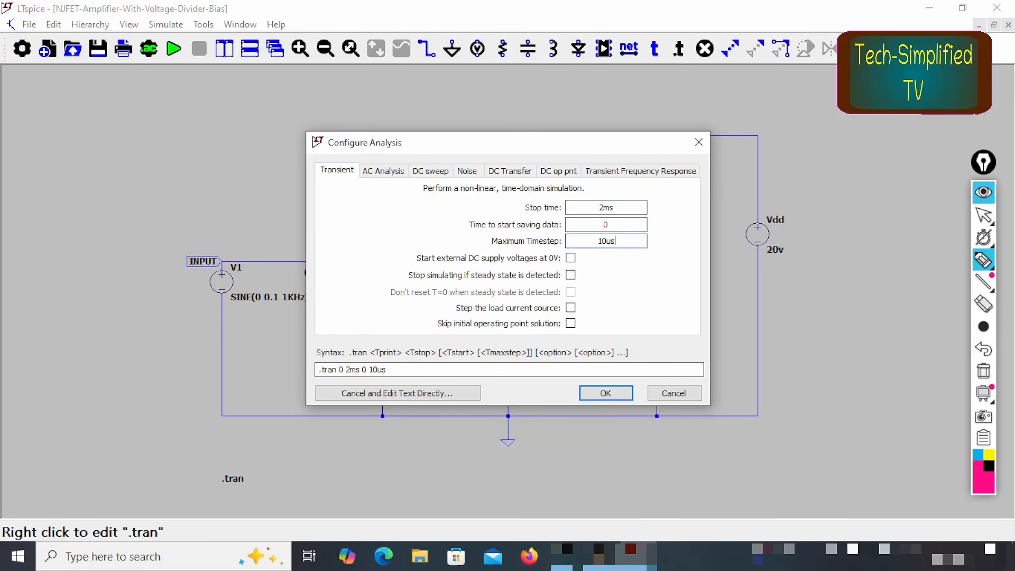
Step: Mark the .tran line and its three time settings with the screen pen, clear the marks and apply the analysis configuration
mouse_move(408, 355)
left_mouse_down()
mouse_move(292, 370)
mouse_move(397, 397)
mouse_move(412, 343)
left_mouse_up()
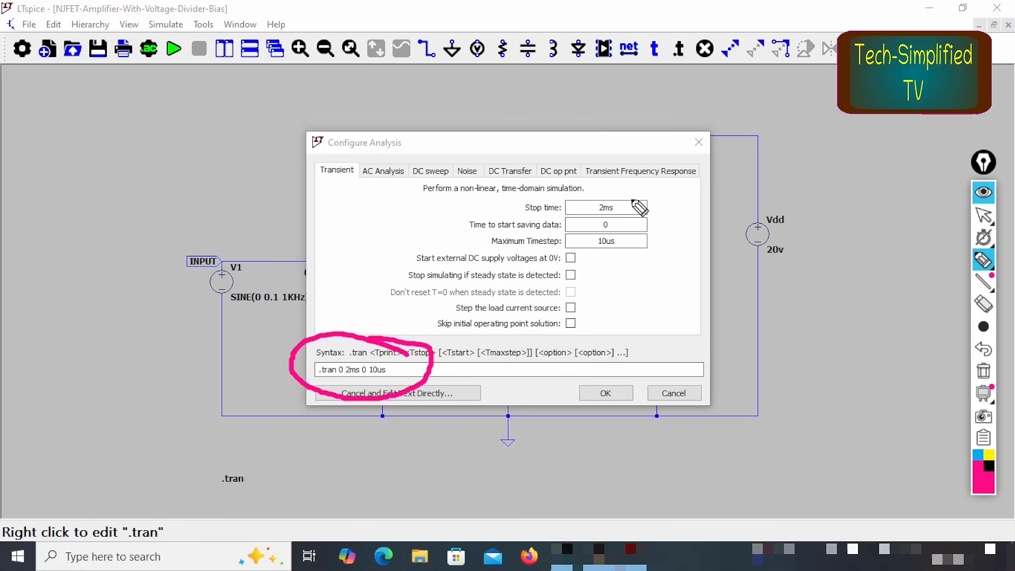
left_click_drag(624, 207, 741, 180)
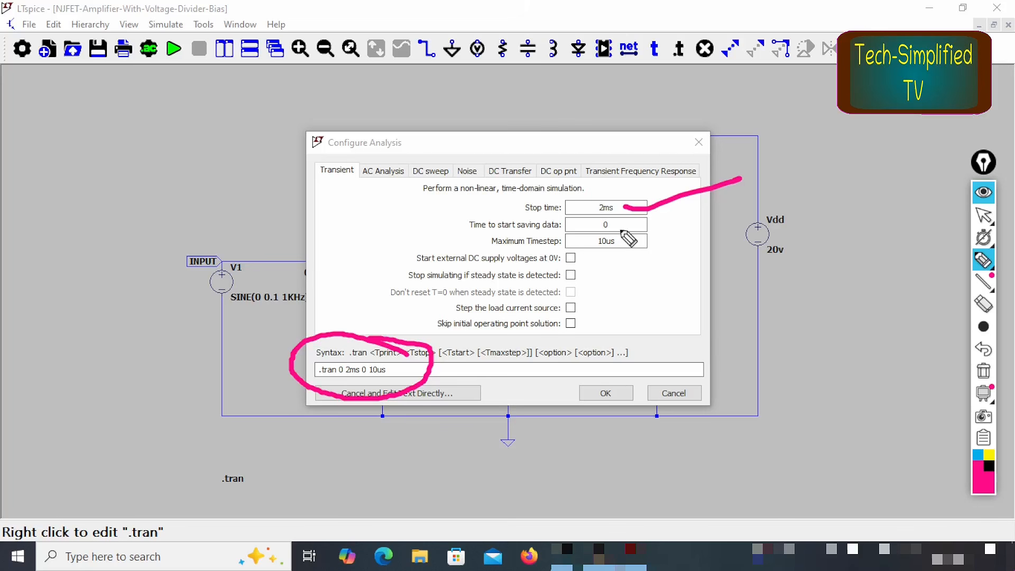
left_click_drag(623, 225, 732, 200)
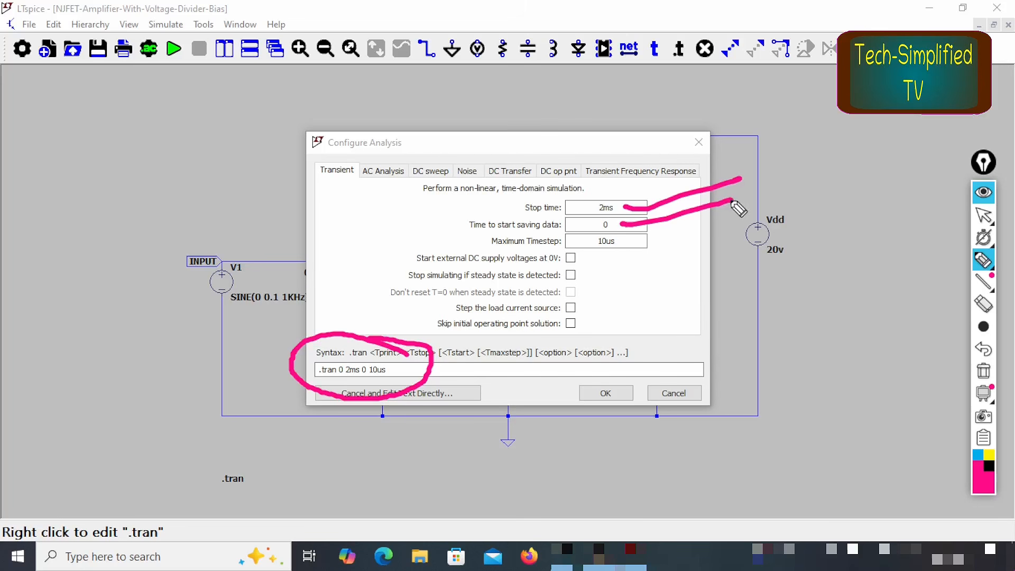
left_click_drag(623, 241, 707, 224)
key("ctrl+shift+7")
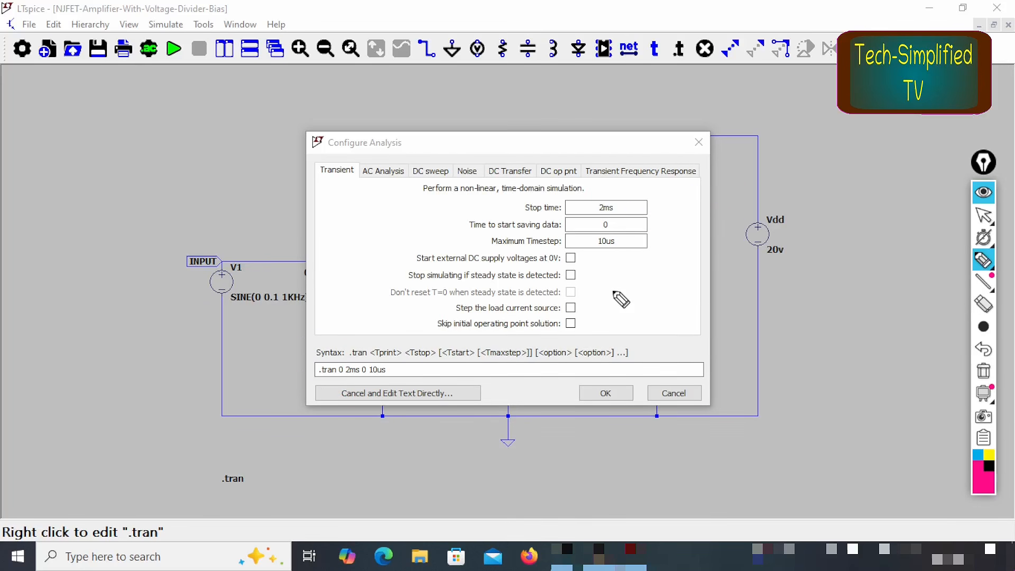
key("ctrl+shift+1")
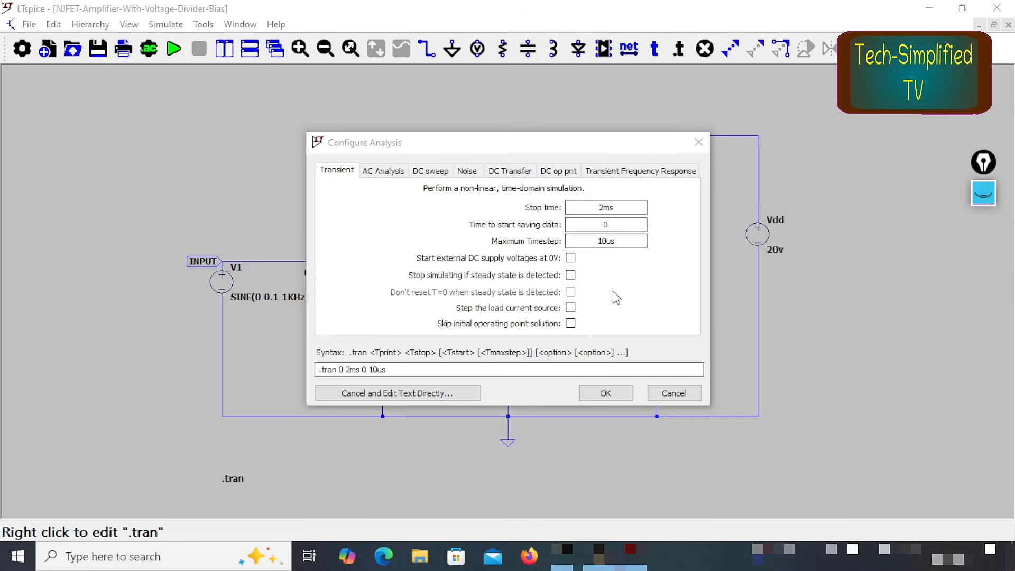
left_click(606, 393)
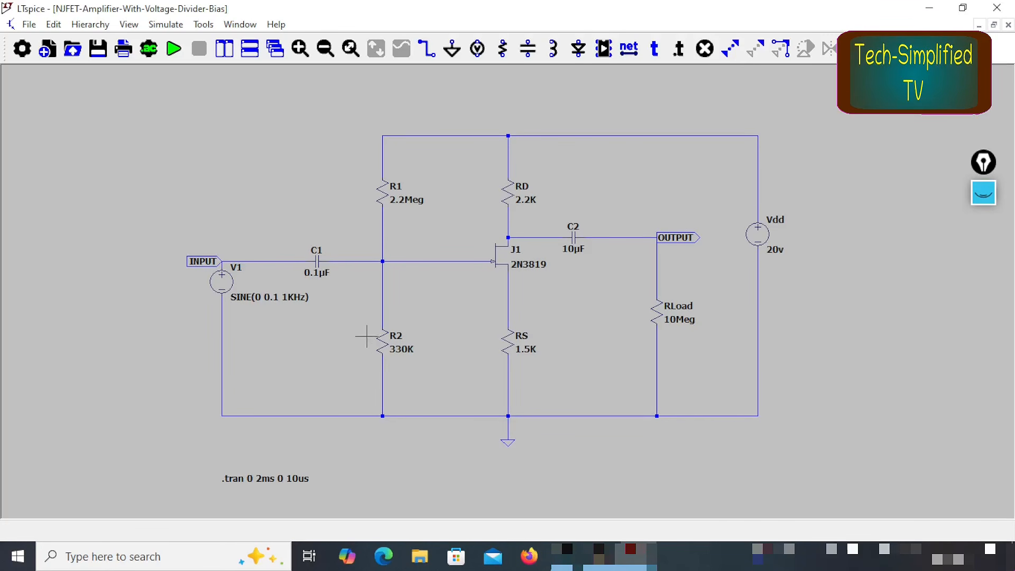
Step: Add a .ic SPICE directive just above the .tran directive
left_click(678, 51)
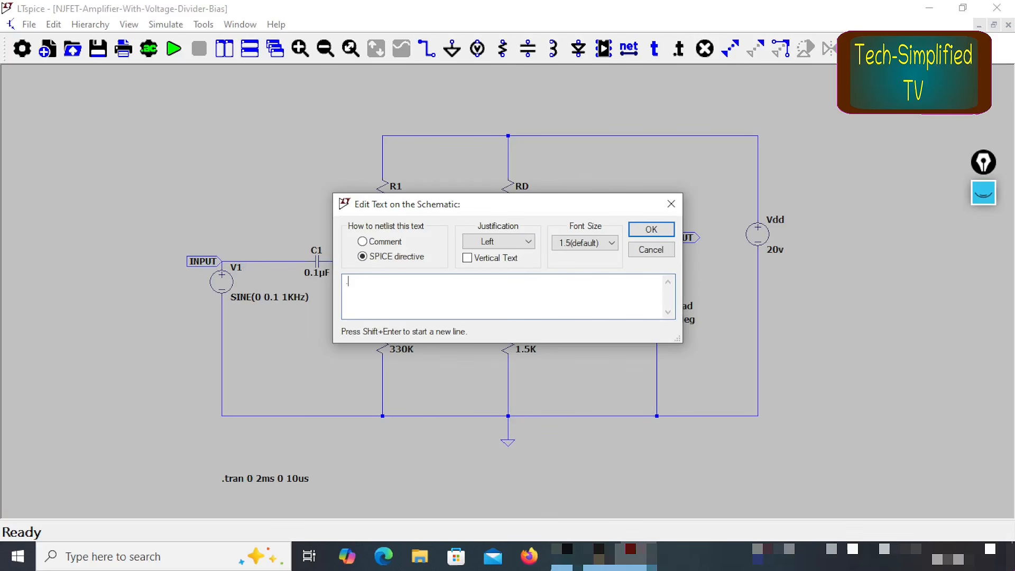
left_click(651, 231)
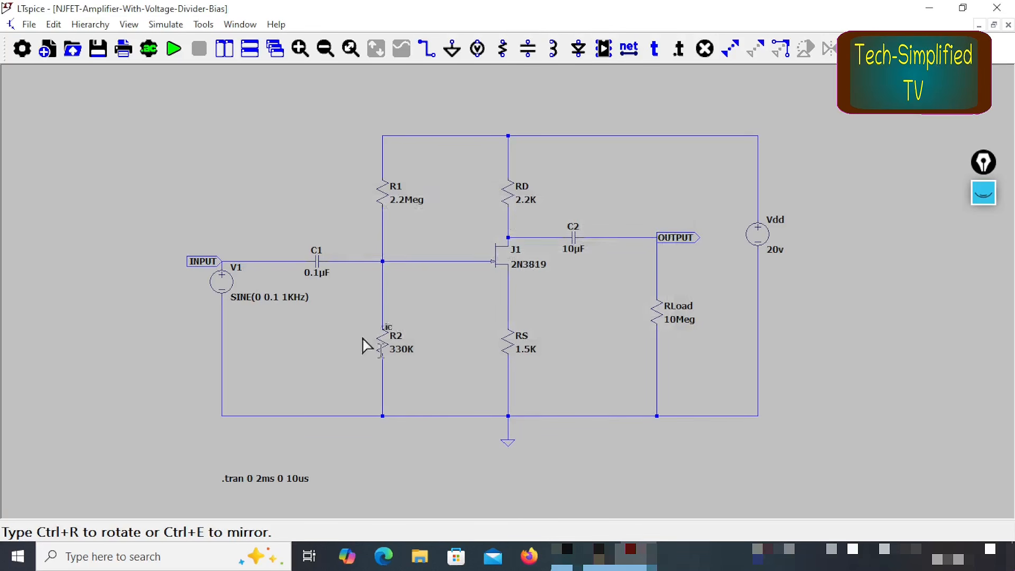
left_click(226, 463)
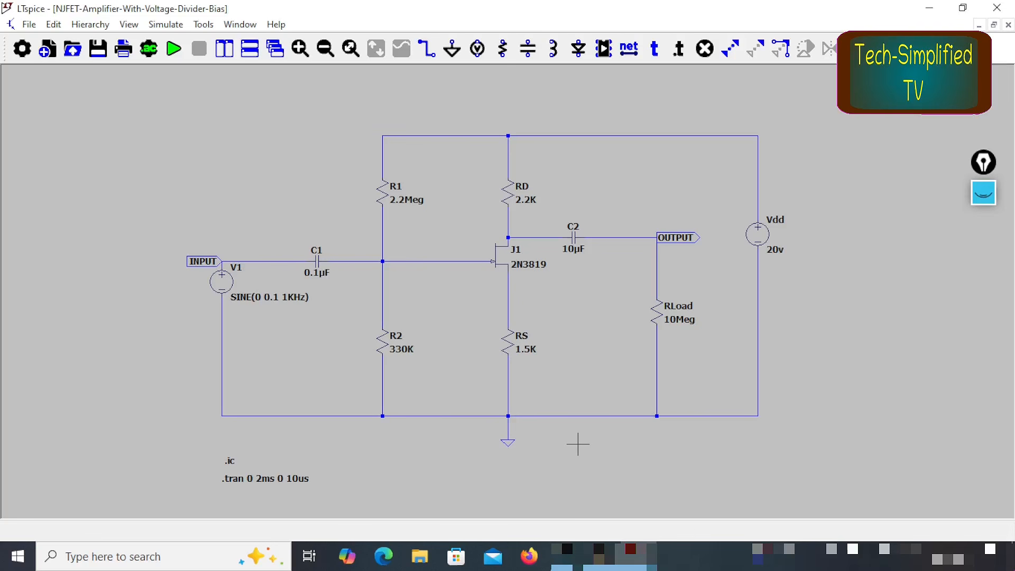
Step: Run the transient simulation of the amplifier and return to the schematic window
left_click(175, 50)
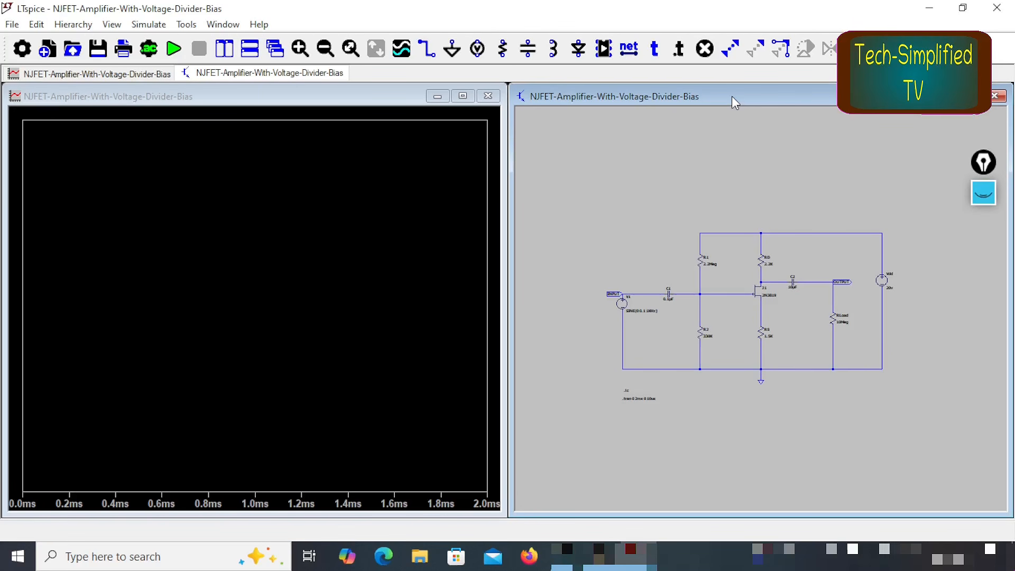
left_click(176, 97)
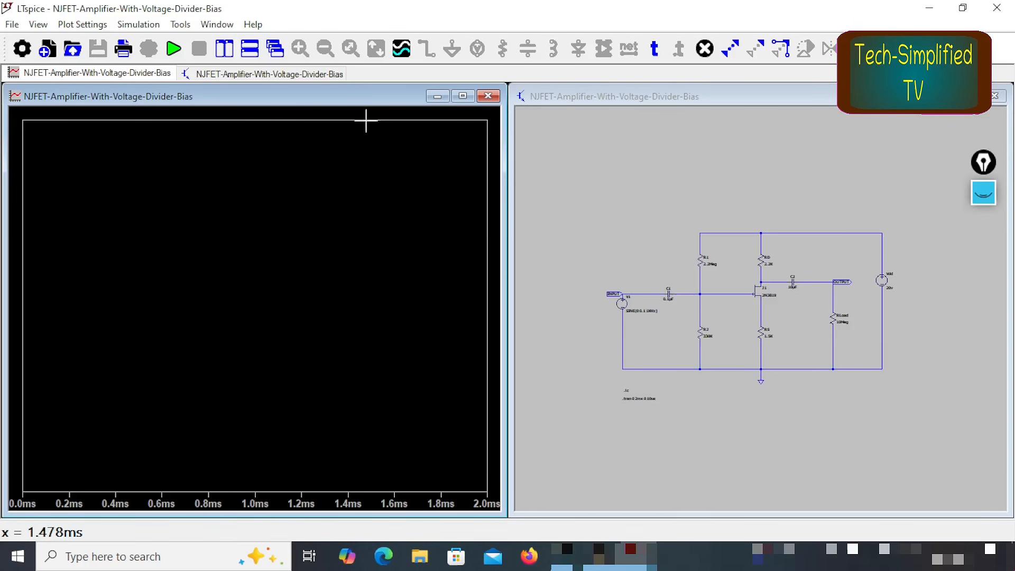
left_click(749, 107)
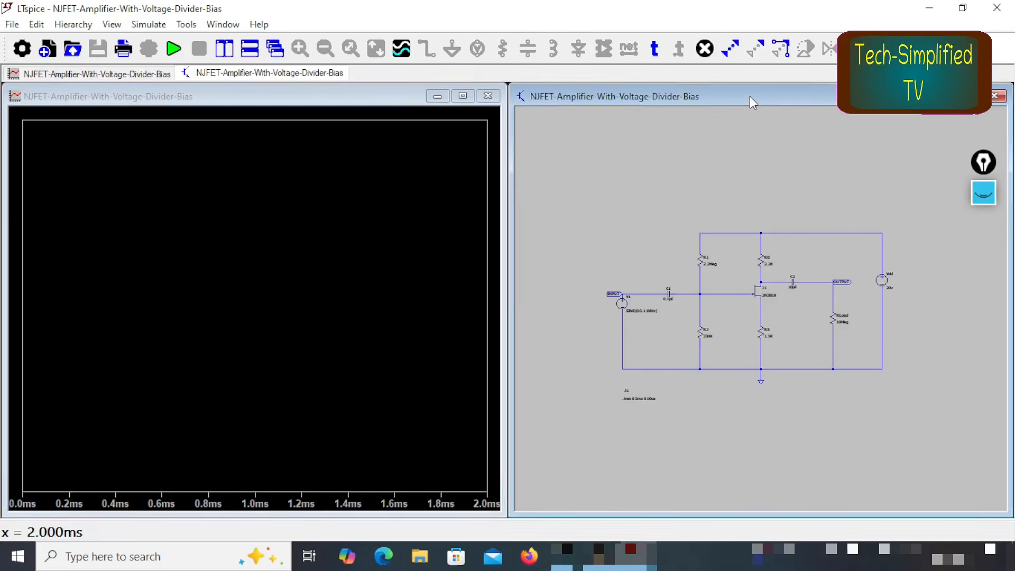
Step: Plot the INPUT node voltage and, in a second plot pane below it, the OUTPUT node voltage
left_click(350, 50)
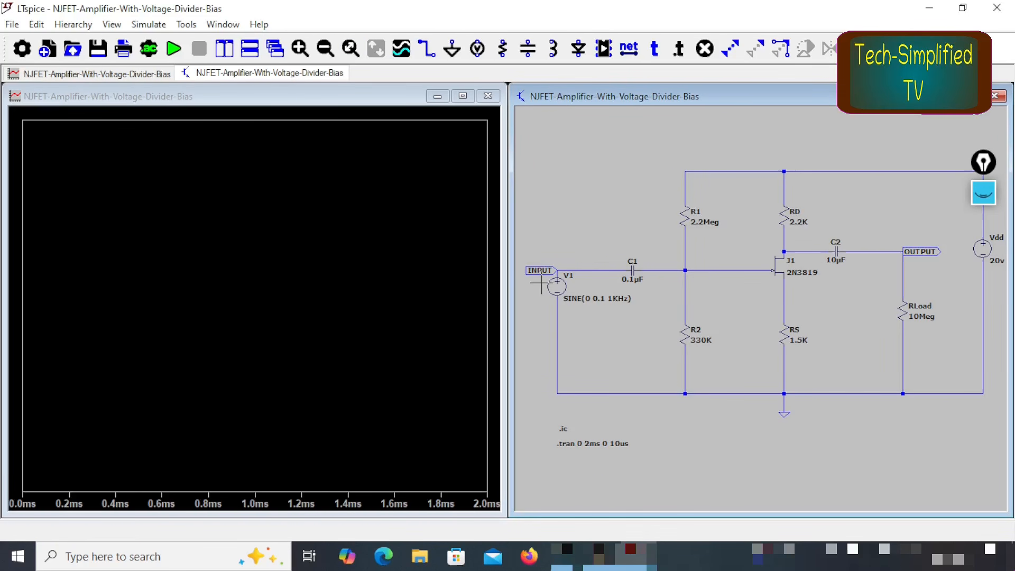
left_click(539, 265)
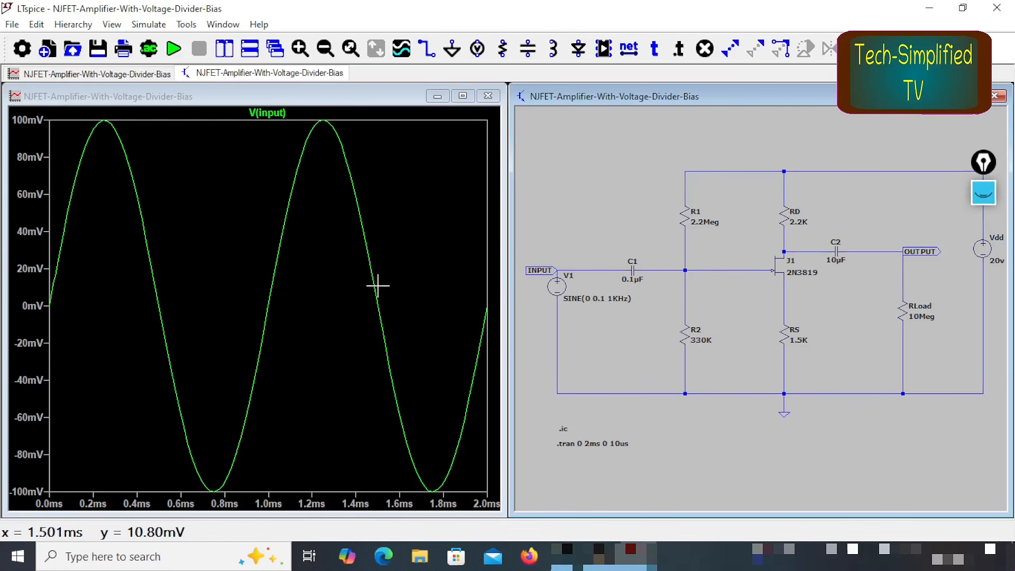
left_click(302, 97)
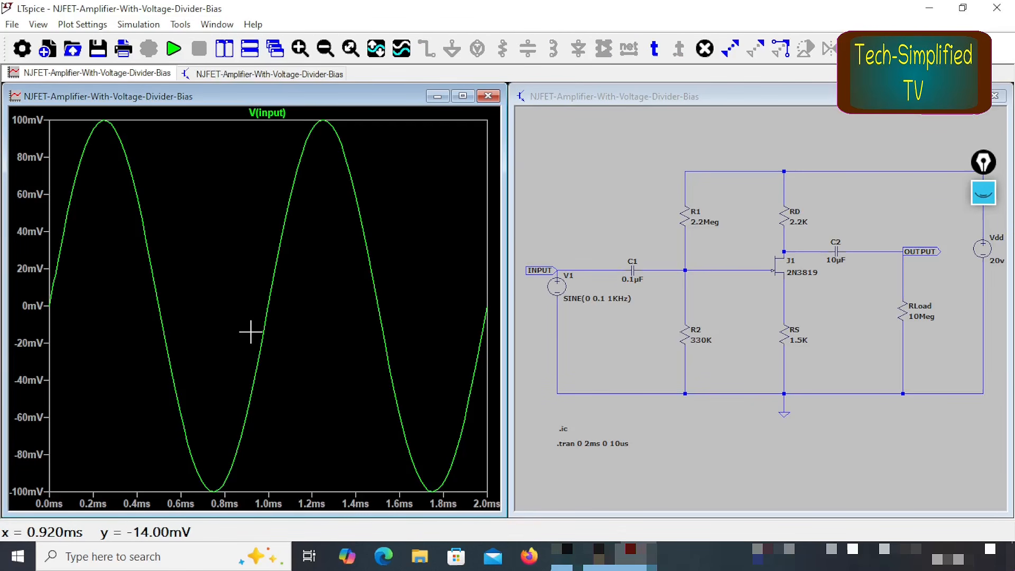
key("b")
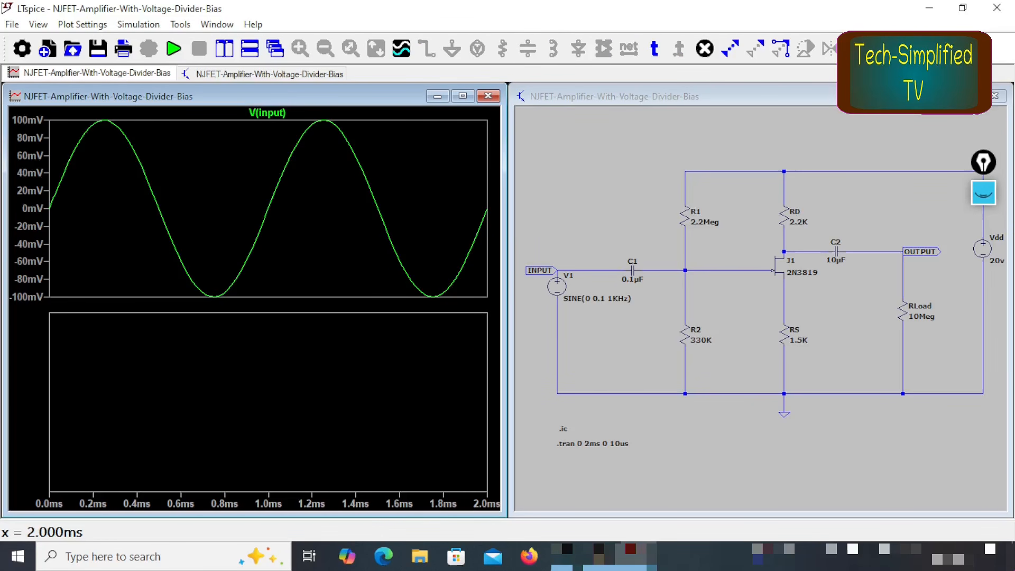
left_click(894, 132)
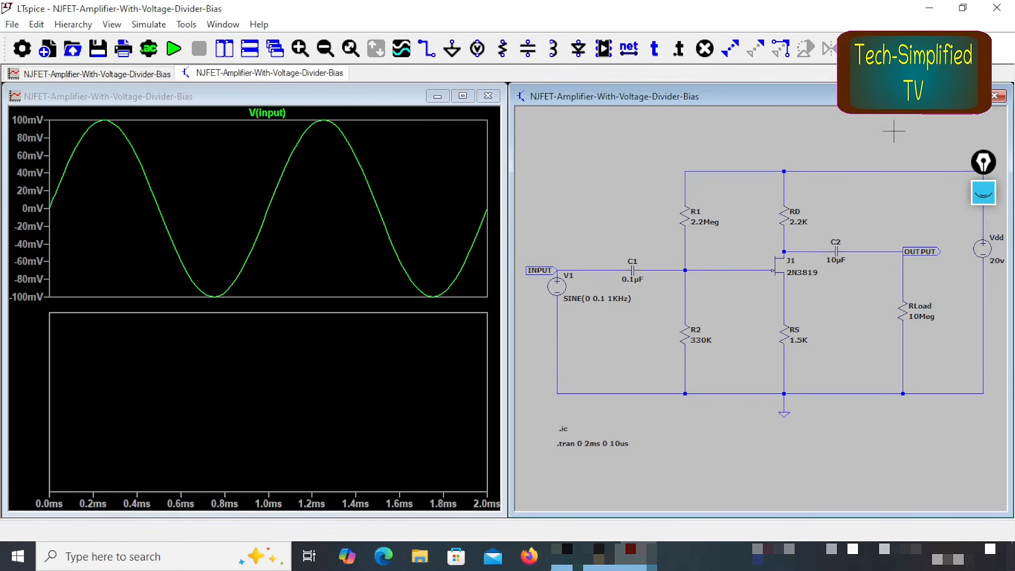
left_click(922, 252)
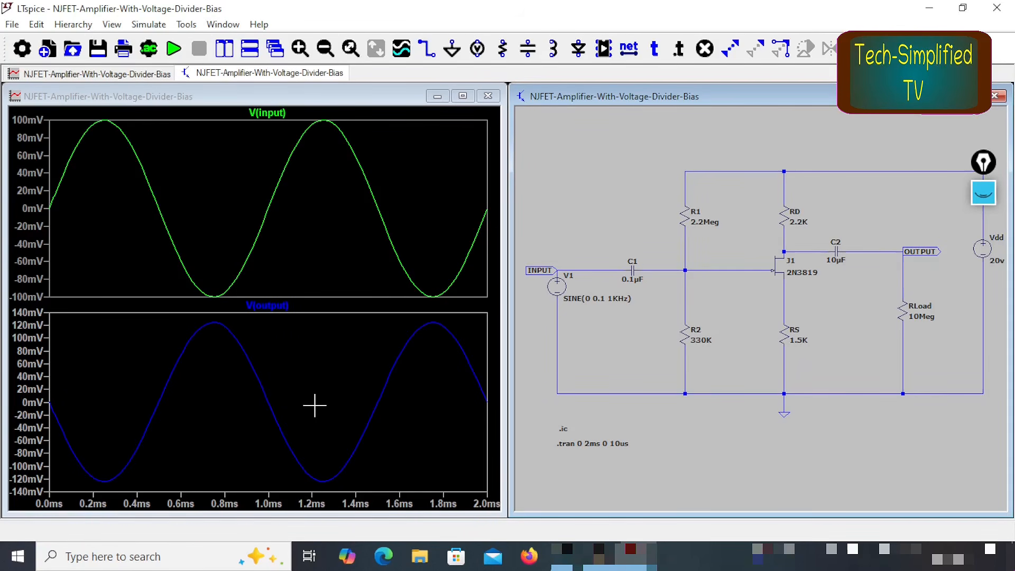
Step: Mark the peak levels of the V(input) and V(output) waveforms with the screen pen to compare their amplitudes
key("ctrl+shift+3")
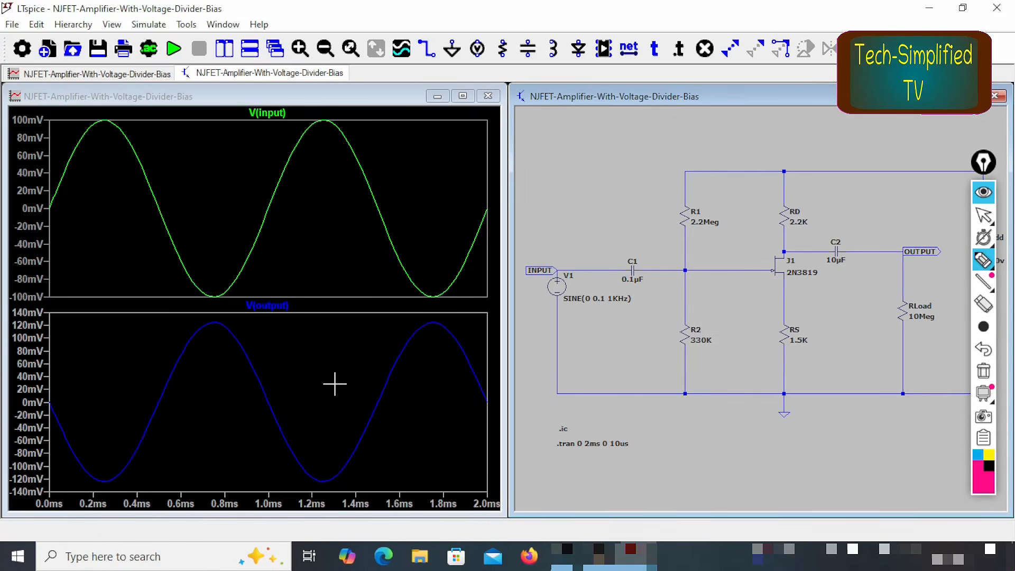
left_click_drag(28, 121, 116, 117)
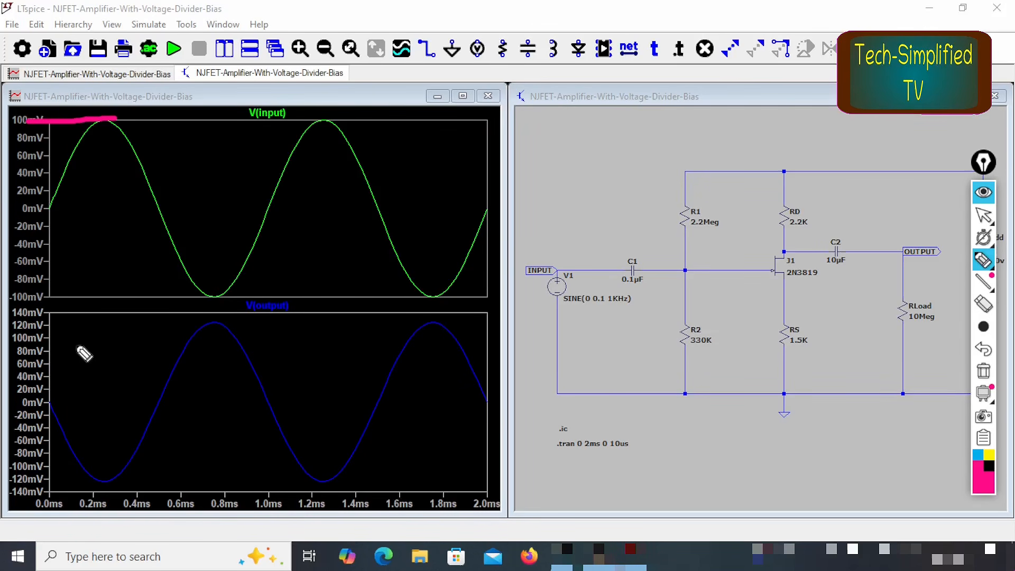
left_click_drag(214, 321, 43, 327)
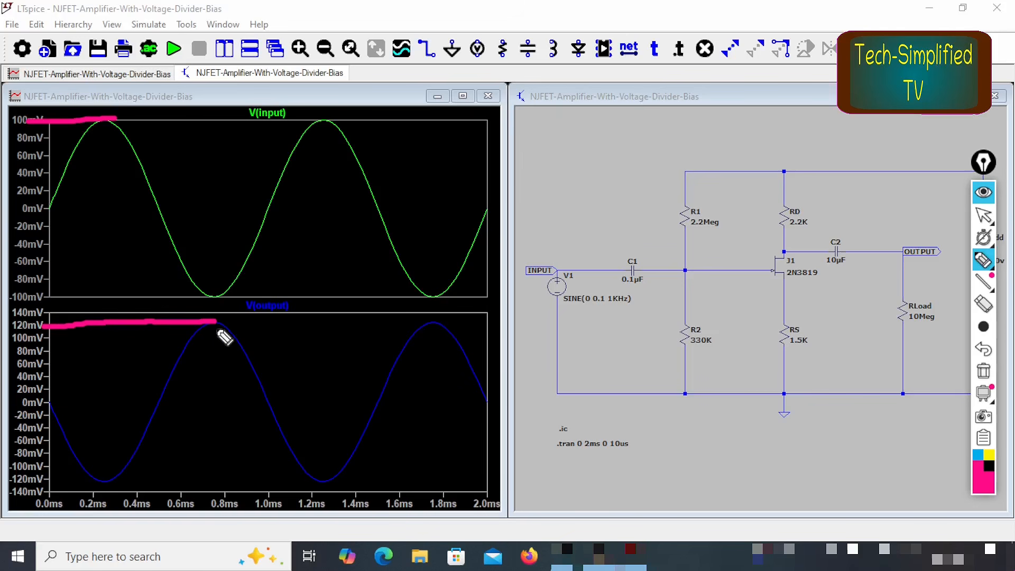
Step: Mark the 100 mV level on the V(output) plot and trace the first half-cycles of V(input) and V(output) with the screen pen
left_click_drag(46, 340, 248, 334)
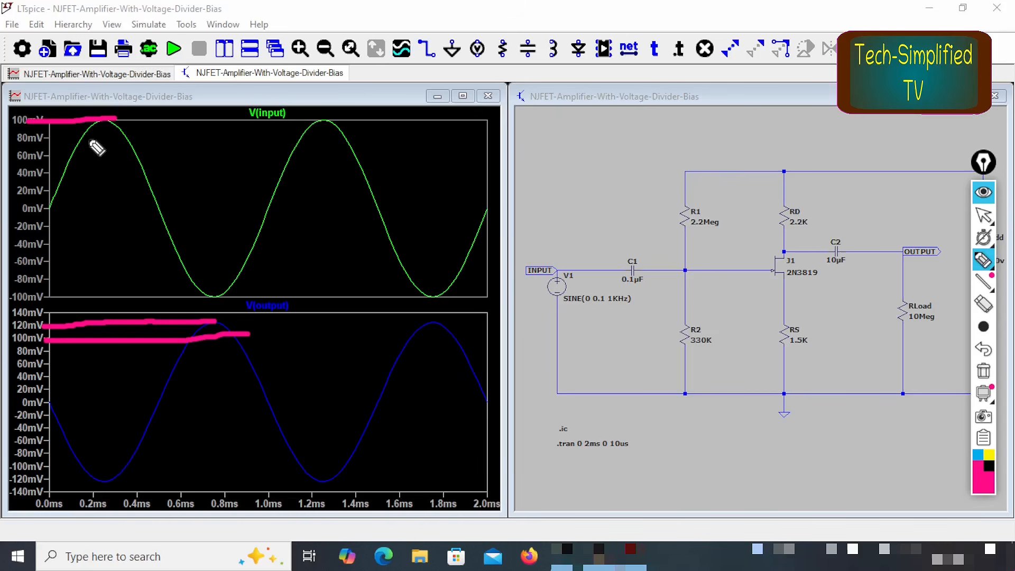
mouse_move(52, 217)
left_mouse_down()
mouse_move(81, 176)
mouse_move(154, 190)
mouse_move(156, 227)
left_mouse_up()
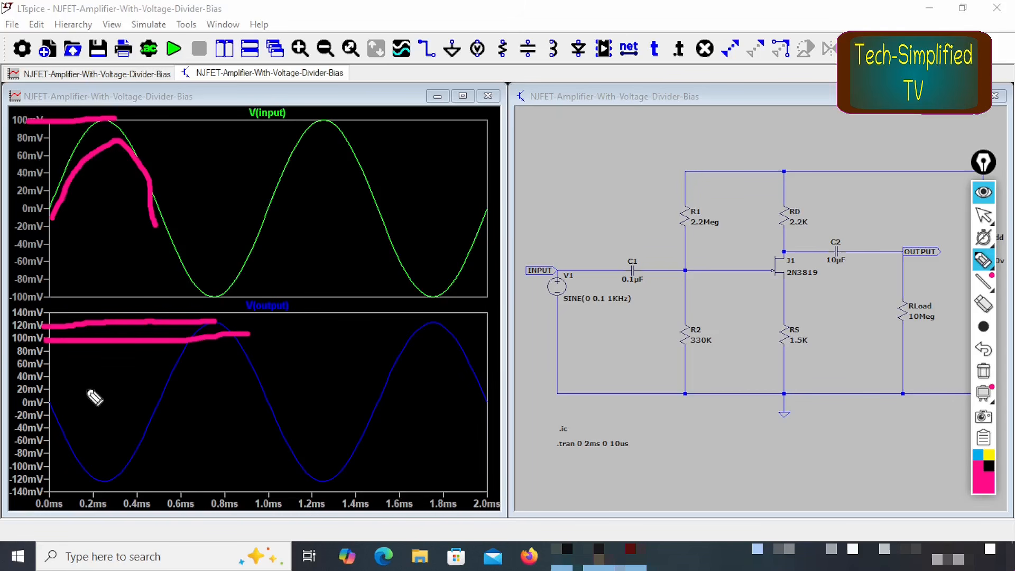
left_click_drag(62, 404, 199, 382)
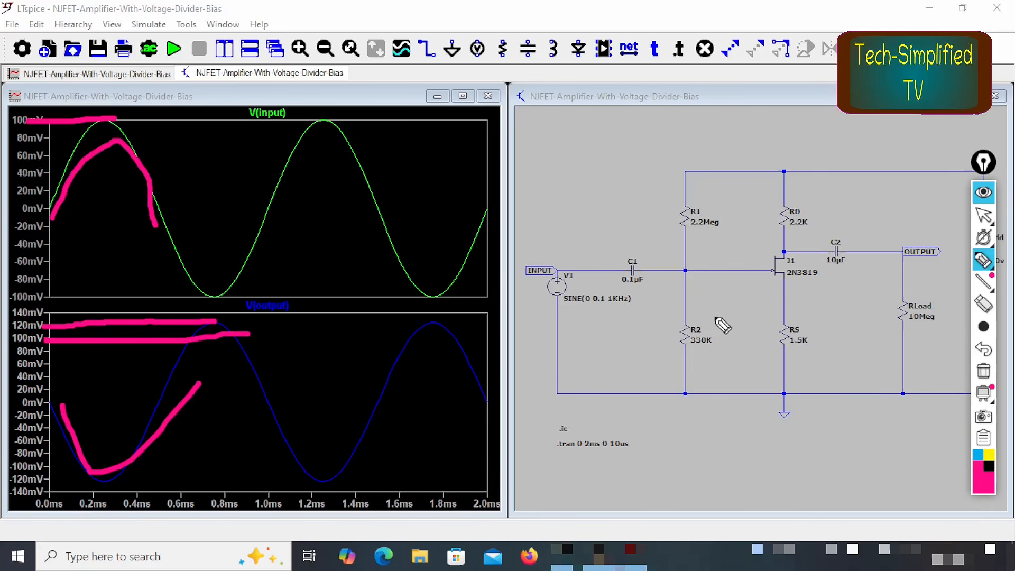
Step: Draw a check mark beside the JFET stage and mark the gap between the 100 mV level and the V(output) peak
left_click_drag(714, 316, 834, 272)
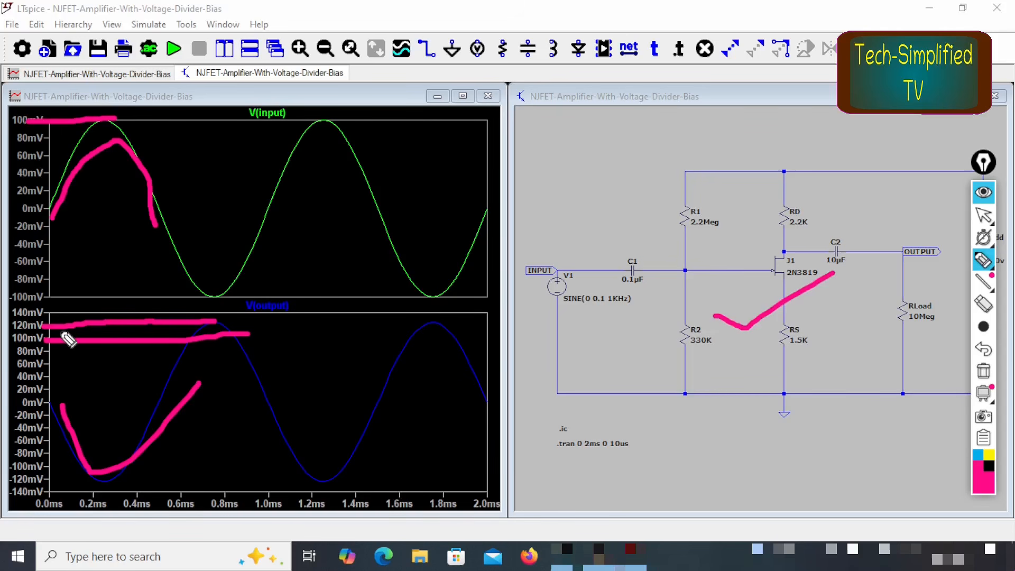
left_click_drag(46, 340, 258, 342)
mouse_move(167, 319)
left_mouse_down()
mouse_move(248, 315)
mouse_move(249, 341)
mouse_move(244, 313)
mouse_move(258, 325)
left_mouse_up()
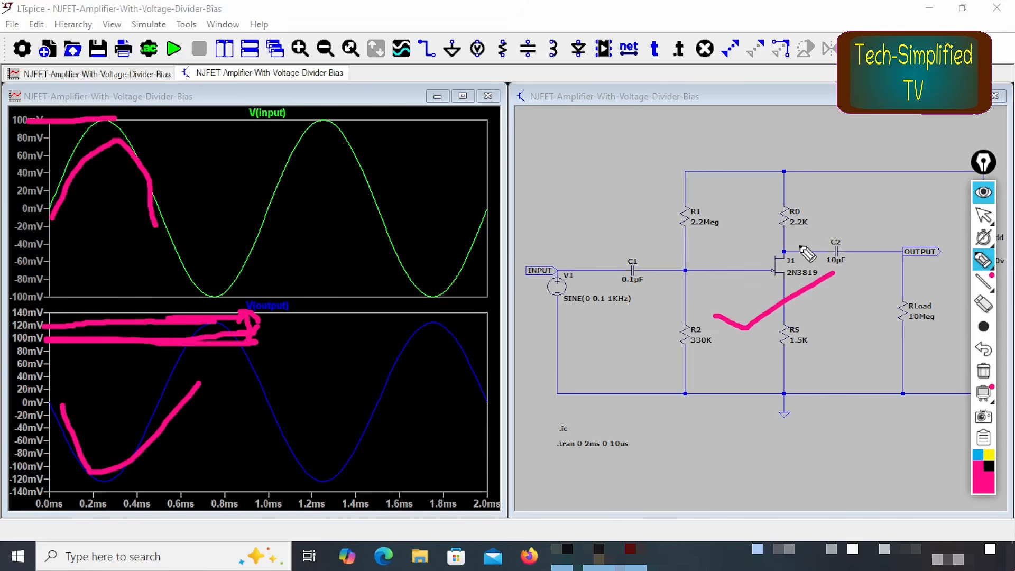
Step: Underline RD and RS, circle V1's SINE amplitude and frequency values, and draw check marks on both waveform plots with the screen pen
left_click_drag(783, 237, 839, 216)
left_click_drag(784, 367, 832, 349)
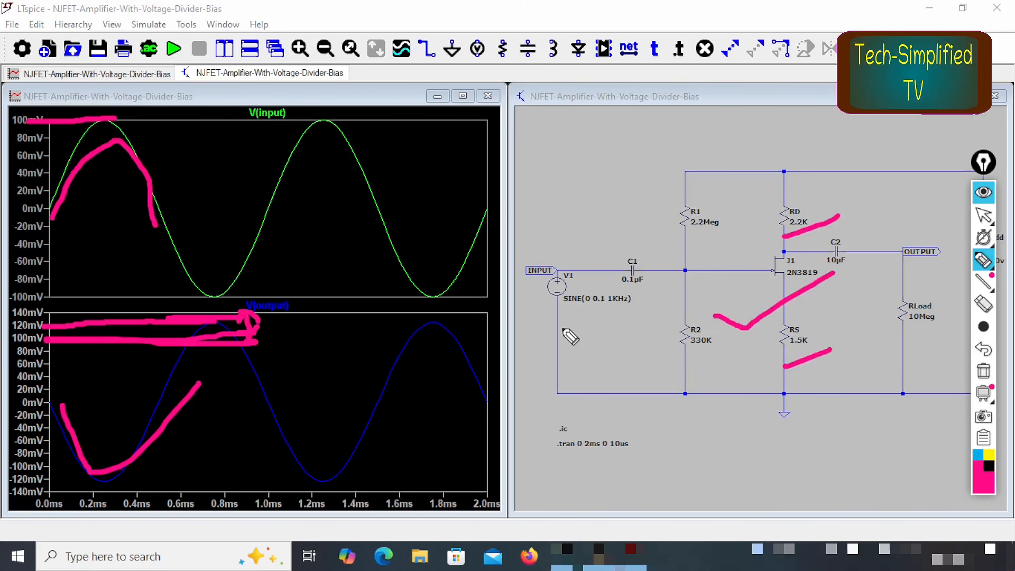
left_click_drag(581, 315, 635, 299)
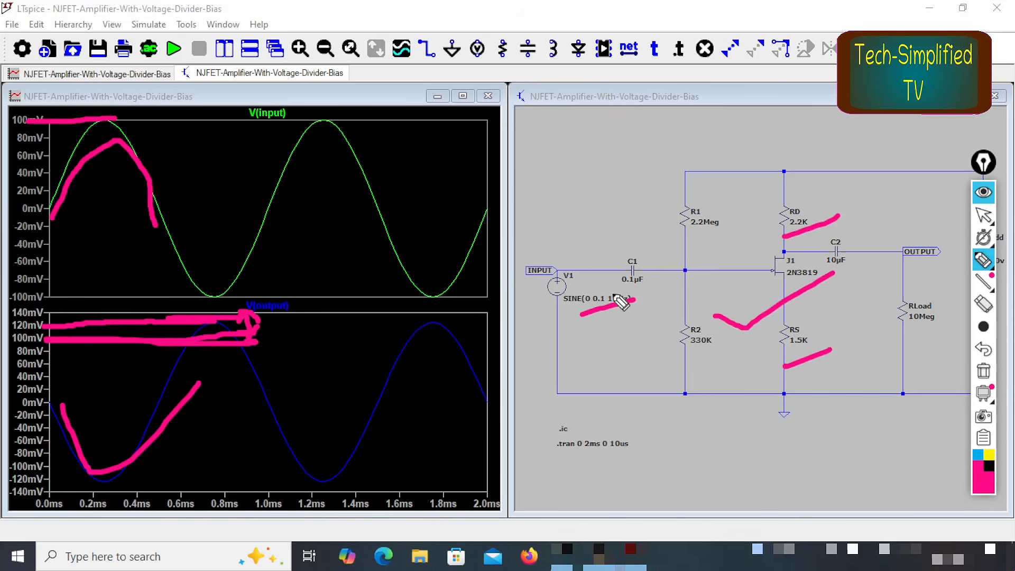
mouse_move(642, 291)
left_mouse_down()
mouse_move(604, 283)
mouse_move(647, 312)
mouse_move(634, 290)
left_mouse_up()
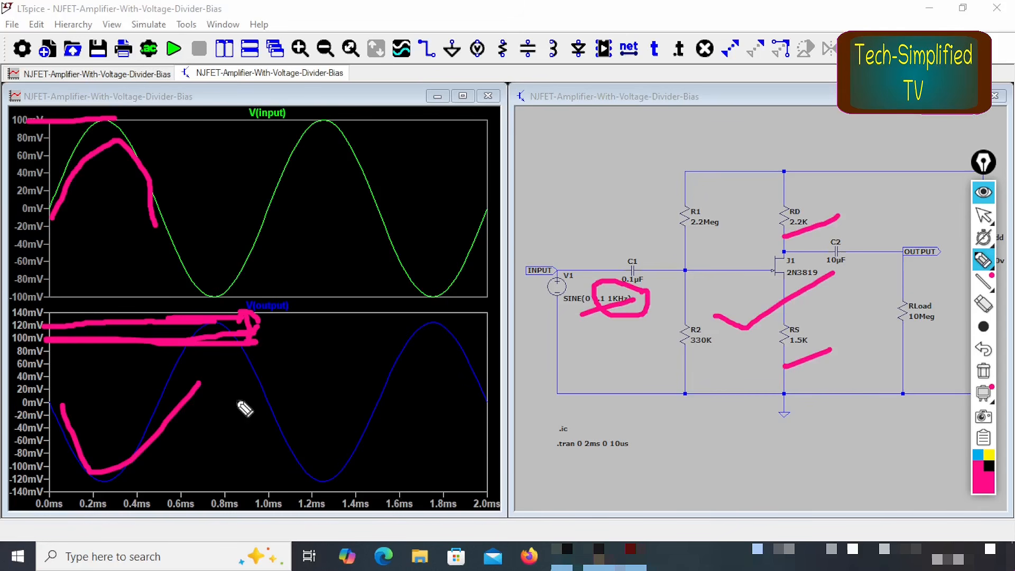
left_click_drag(227, 386, 329, 358)
left_click_drag(257, 170, 344, 156)
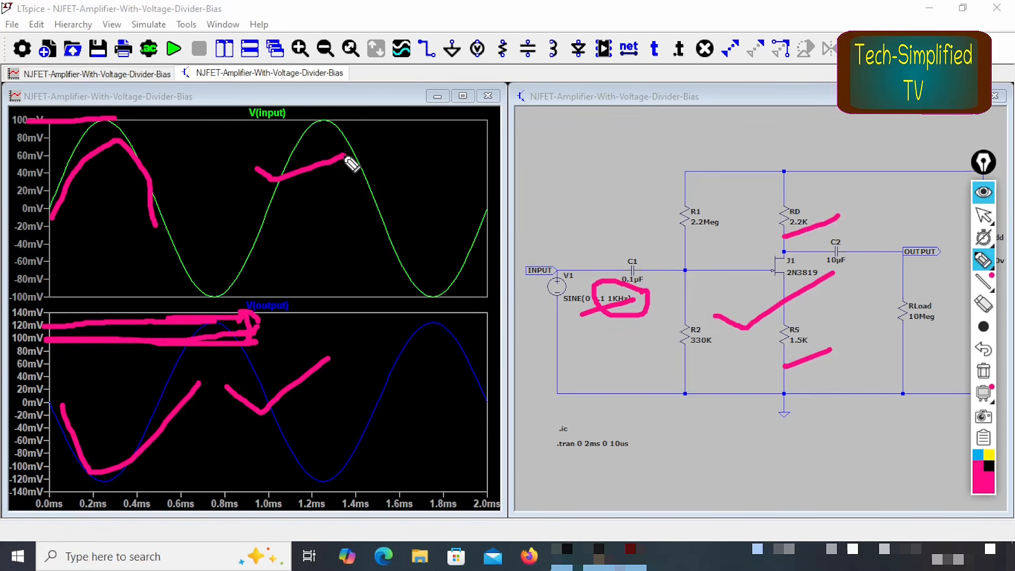
Step: Clear all screen pen annotations, leave drawing mode and return to the LTspice window
key("ctrl+shift+7")
key("ctrl+shift+1")
left_click(489, 12)
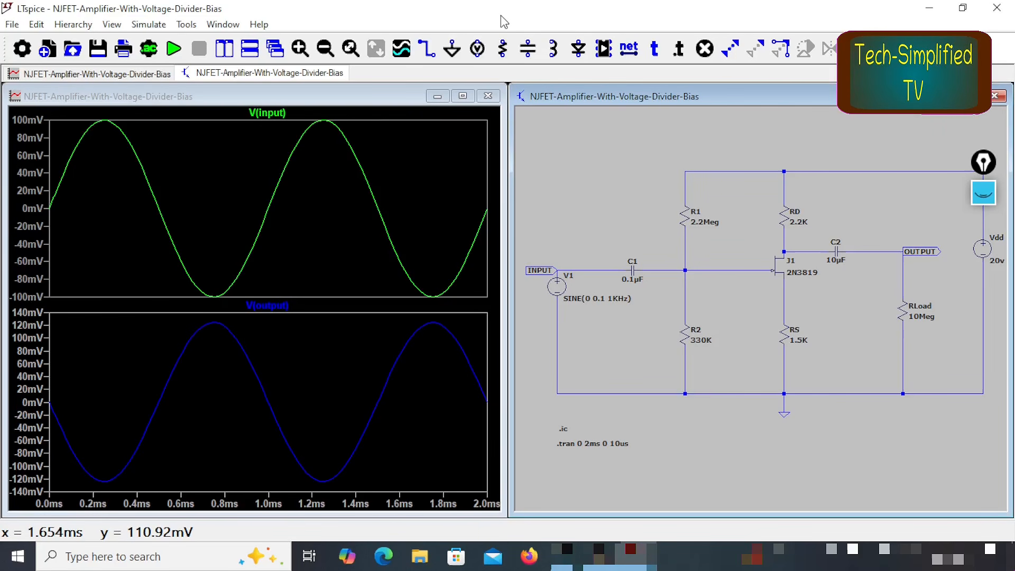